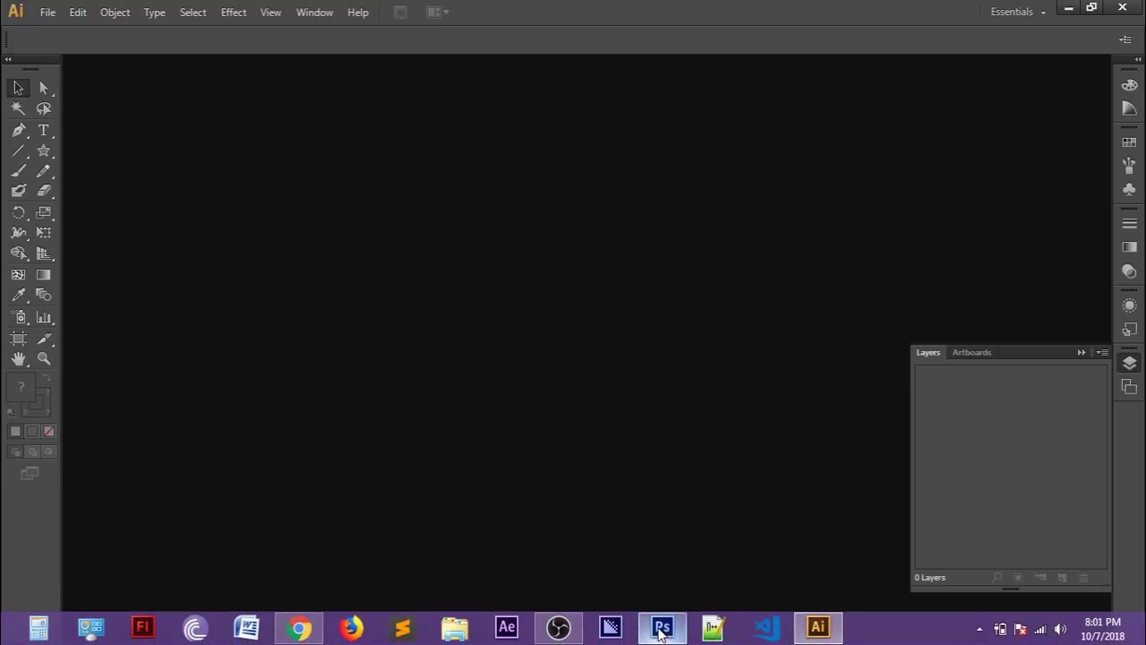
Switch from Illustrator to Photoshop using the Windows taskbar
{"action": "left_click", "coordinate": [663, 627]}
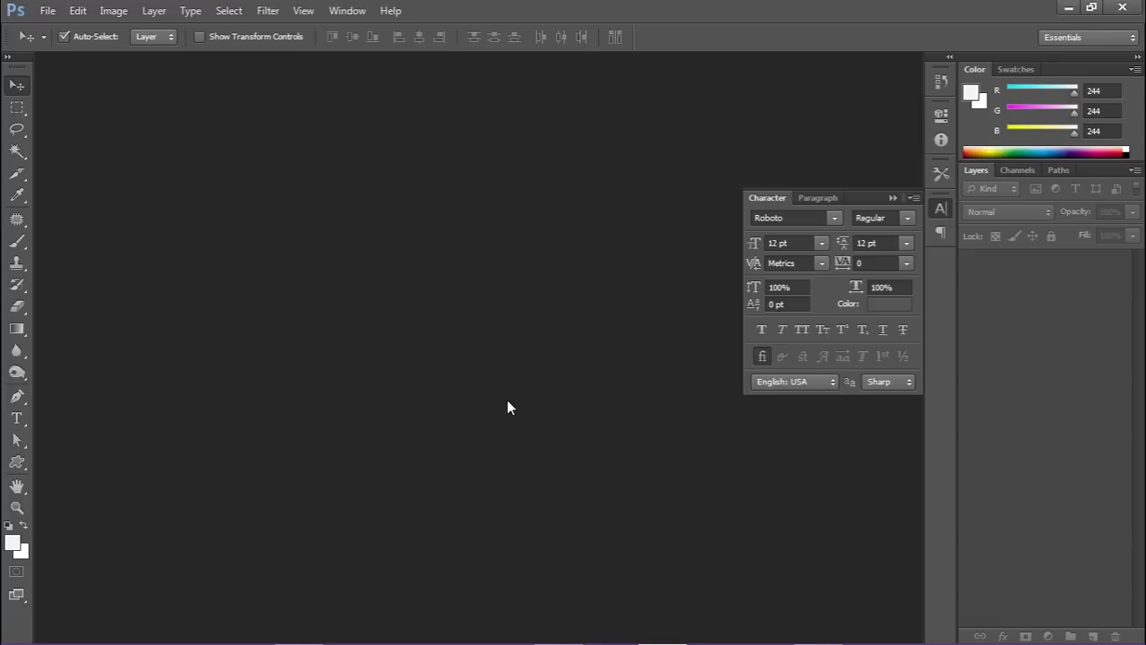
Create a new 1000 × 1000 pixel white-background Photoshop document, Untitled-1
{"action": "key", "text": "ctrl+n"}
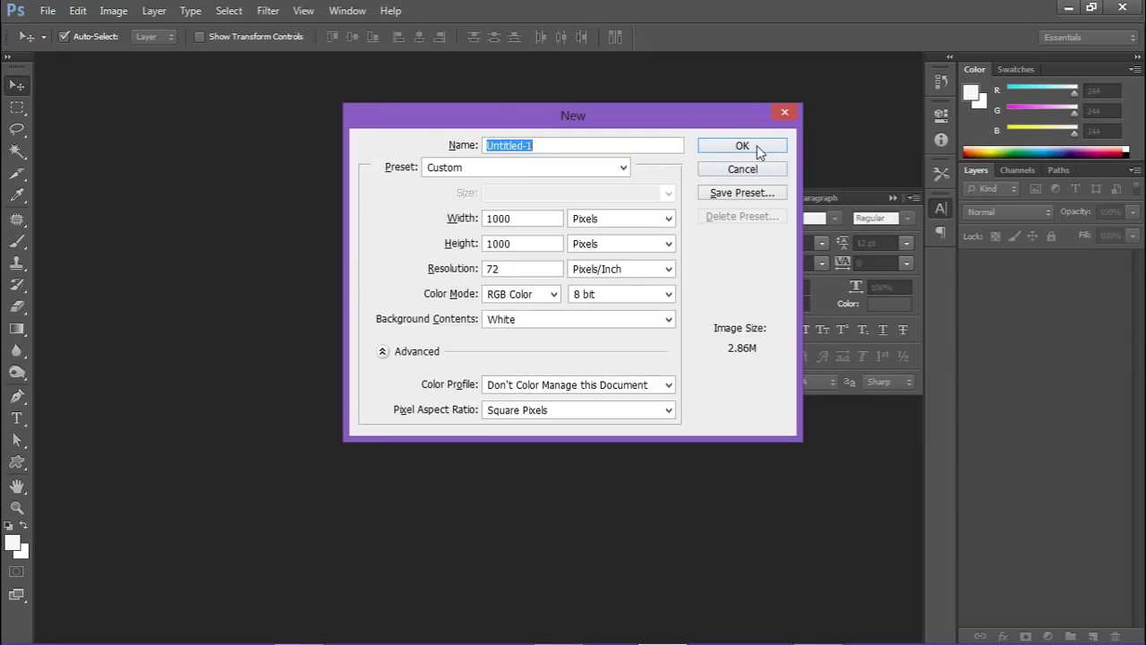
{"action": "left_click", "coordinate": [758, 146]}
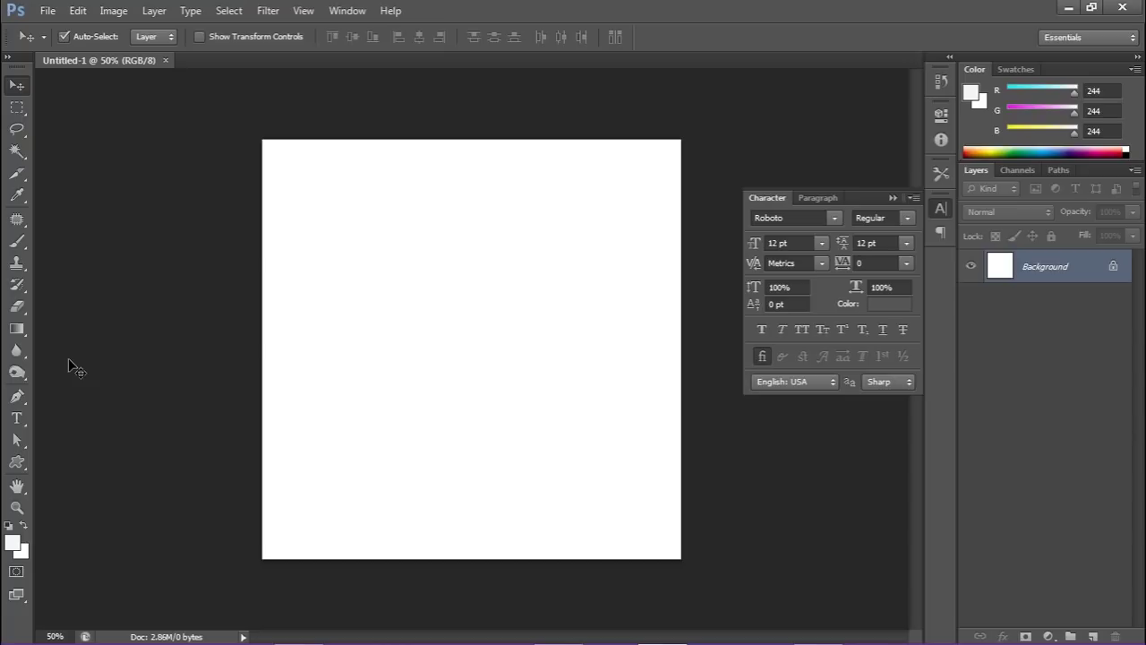
{"action": "left_click", "coordinate": [17, 461]}
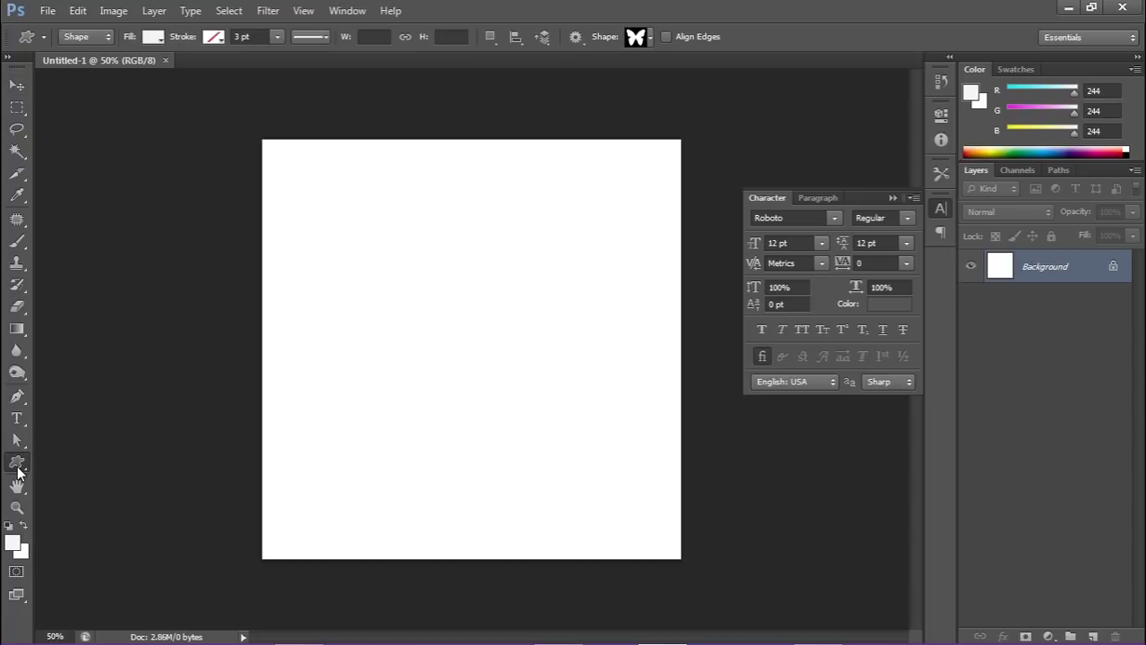
Draw a large butterfly preset custom shape across the middle of the canvas
{"action": "left_click", "coordinate": [649, 37]}
{"action": "left_click", "coordinate": [635, 37]}
{"action": "left_click_drag", "start_coordinate": [338, 229], "coordinate": [600, 541]}
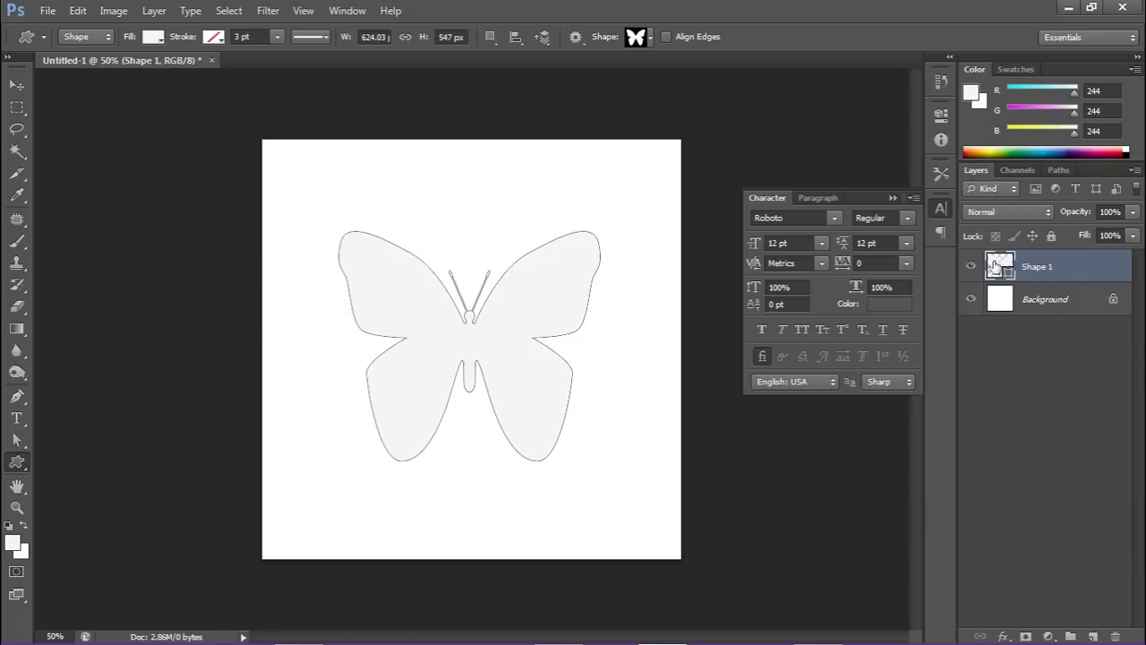
Set the butterfly shape layer's fill colour to yellow-green #cacc0f
{"action": "double_click", "coordinate": [996, 266]}
{"action": "left_click", "coordinate": [922, 459]}
{"action": "mouse_move", "coordinate": [895, 432]}
{"action": "left_mouse_down"}
{"action": "mouse_move", "coordinate": [850, 315]}
{"action": "mouse_move", "coordinate": [815, 322]}
{"action": "mouse_move", "coordinate": [848, 342]}
{"action": "left_mouse_up"}
{"action": "left_click", "coordinate": [922, 490]}
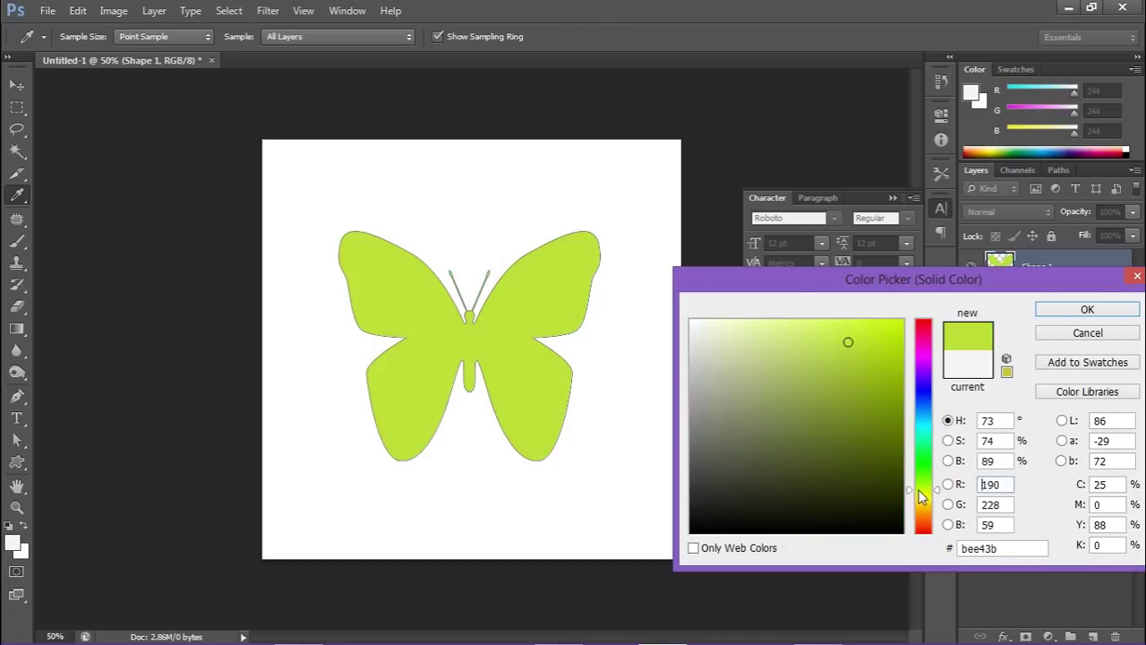
{"action": "left_click", "coordinate": [895, 391]}
{"action": "left_click", "coordinate": [889, 381]}
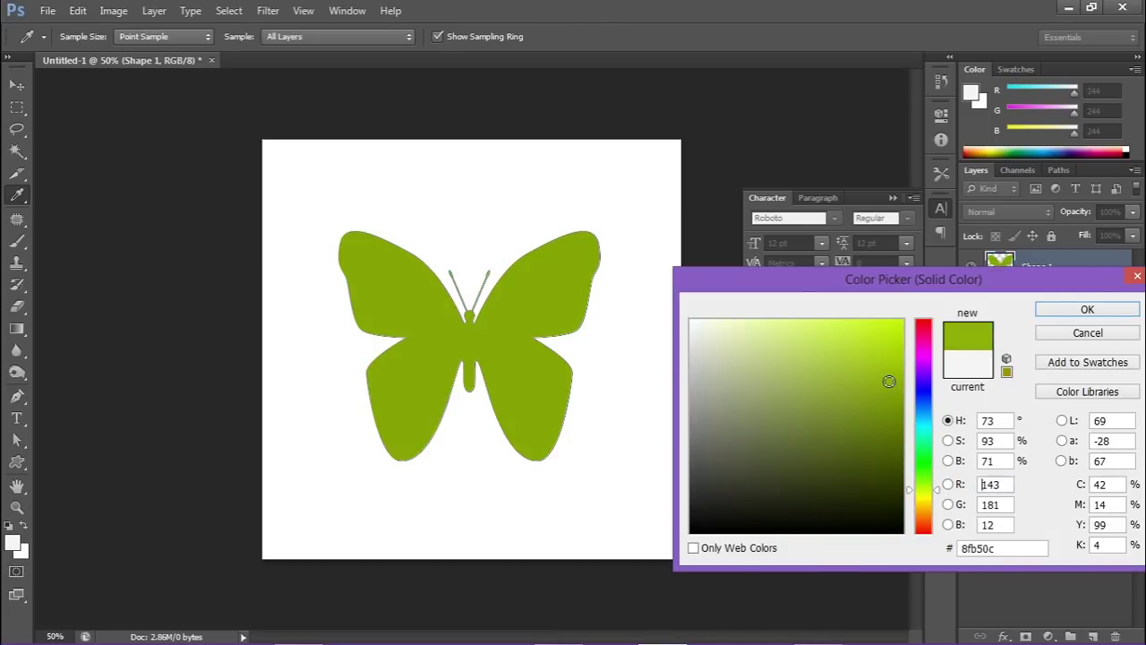
{"action": "left_click", "coordinate": [926, 497]}
{"action": "left_click", "coordinate": [888, 362]}
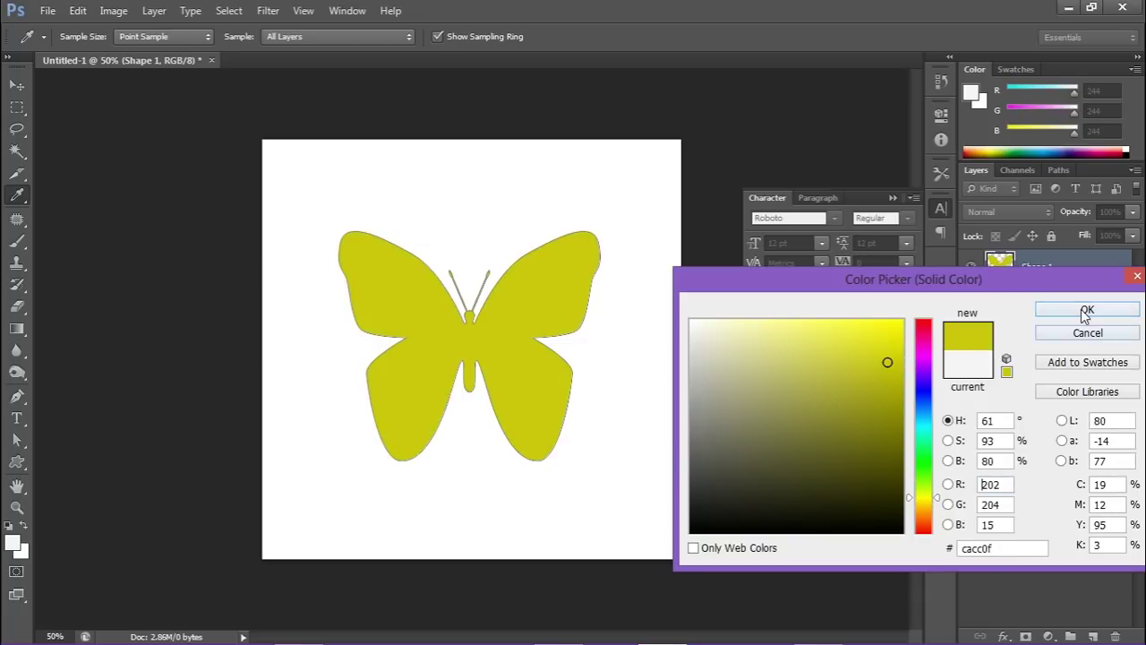
{"action": "left_click", "coordinate": [1083, 309]}
Deselect the Shape 1 layer and begin saving the document under a new name
{"action": "key", "text": "v"}
{"action": "left_click", "coordinate": [729, 430]}
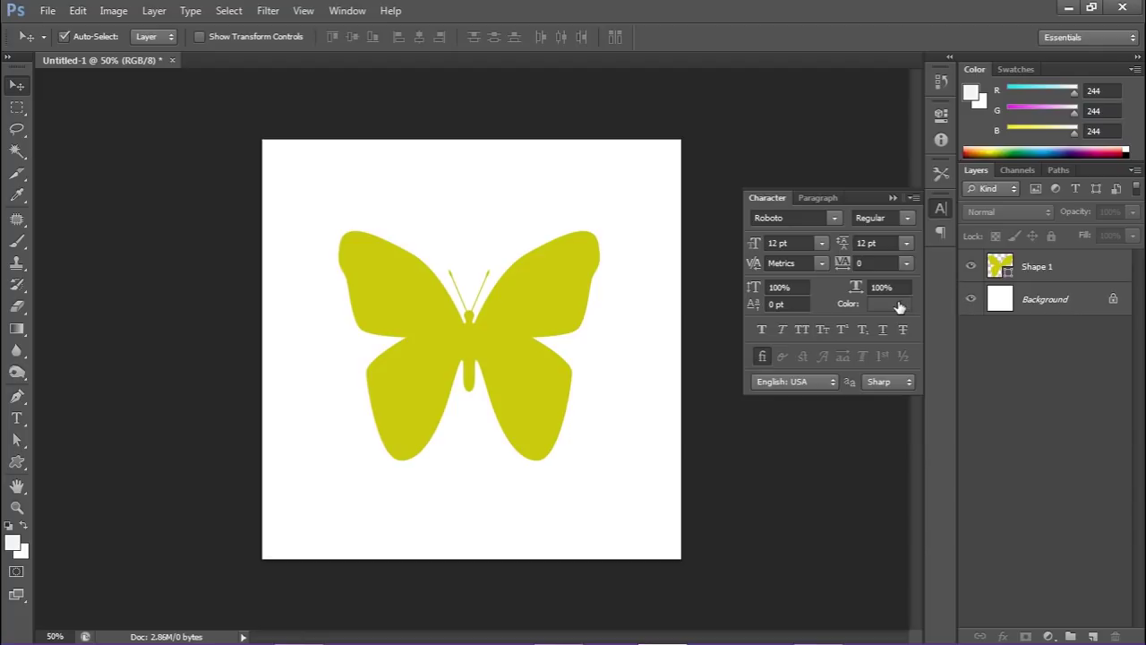
{"action": "key", "text": "ctrl+s"}
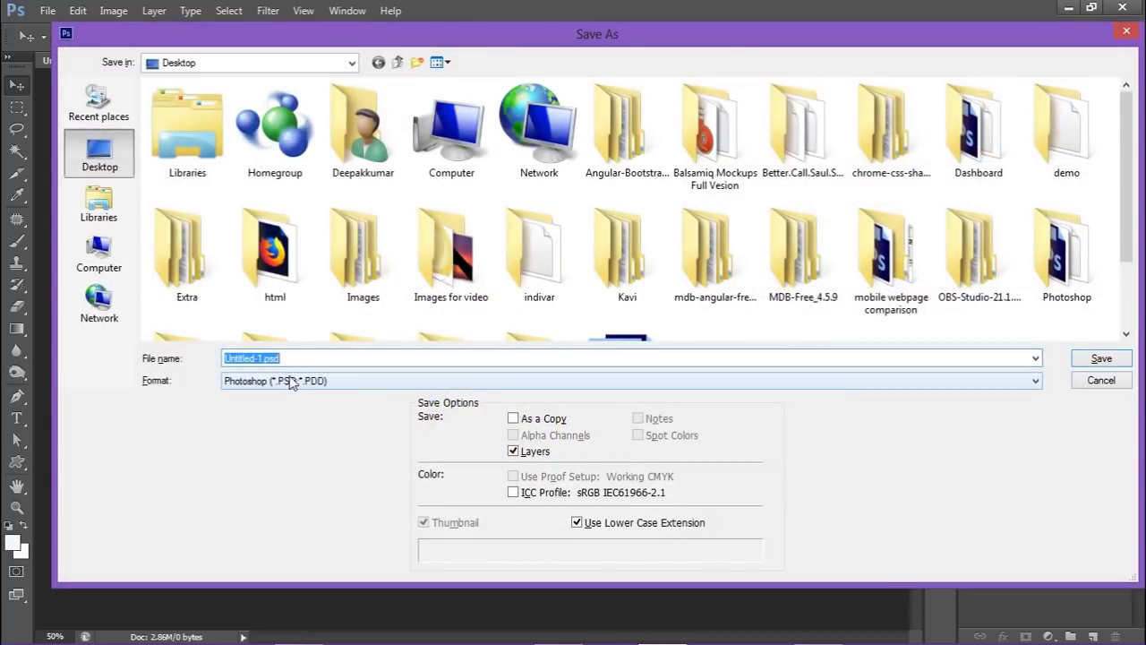
Save the artwork as a Photoshop EPS file named butterfly.eps on the Desktop
{"action": "left_click", "coordinate": [281, 383]}
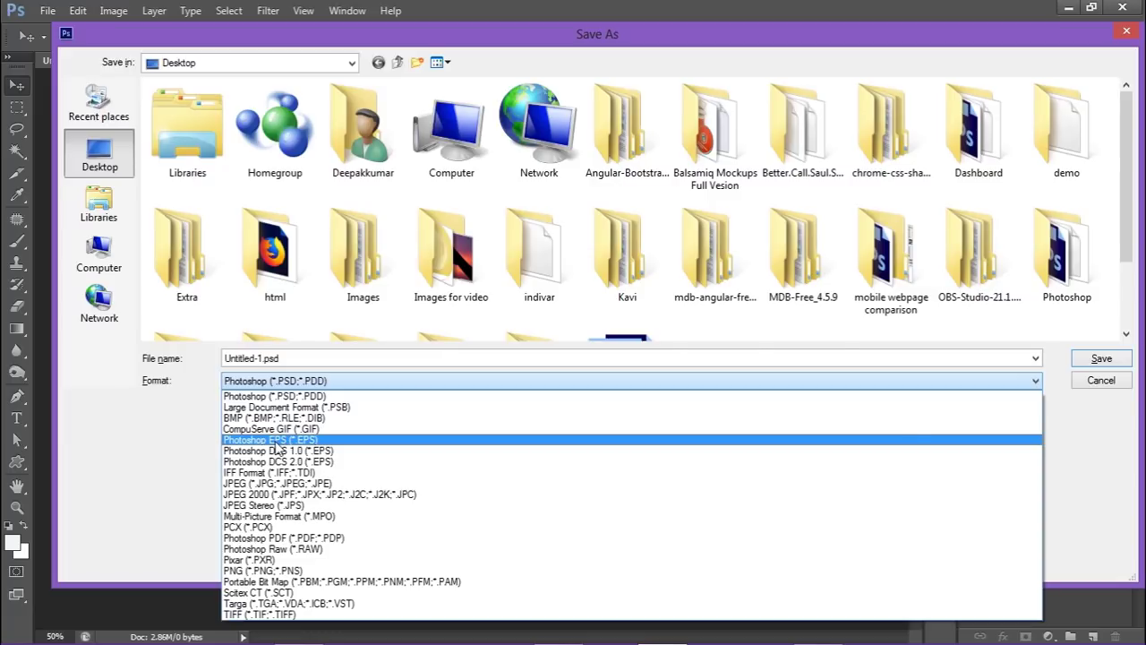
{"action": "left_click", "coordinate": [278, 440]}
{"action": "left_click", "coordinate": [259, 358]}
{"action": "left_click", "coordinate": [256, 358]}
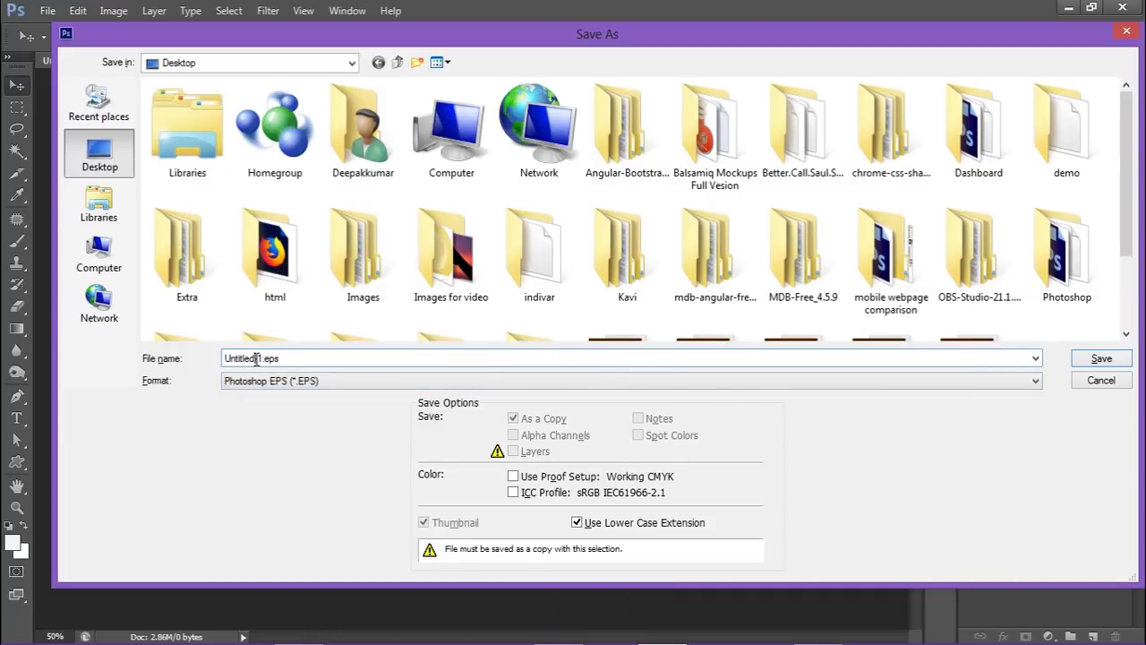
{"action": "left_click_drag", "start_coordinate": [264, 358], "coordinate": [199, 358]}
{"action": "type", "text": "butterfl"}
{"action": "type", "text": "y"}
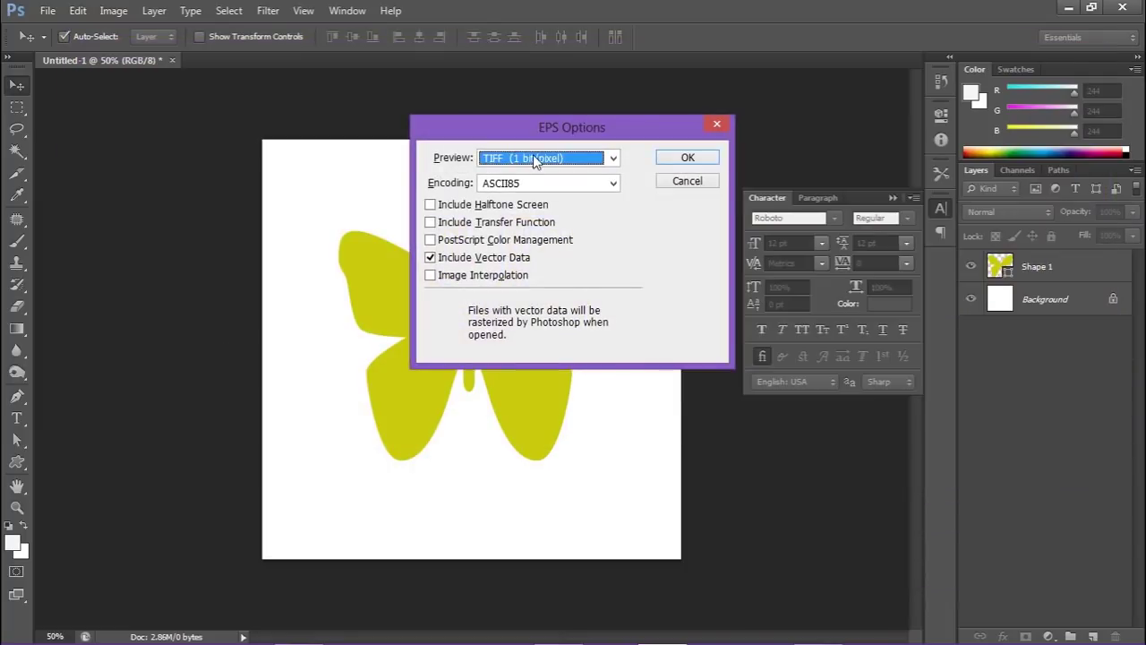
{"action": "left_click", "coordinate": [687, 160]}
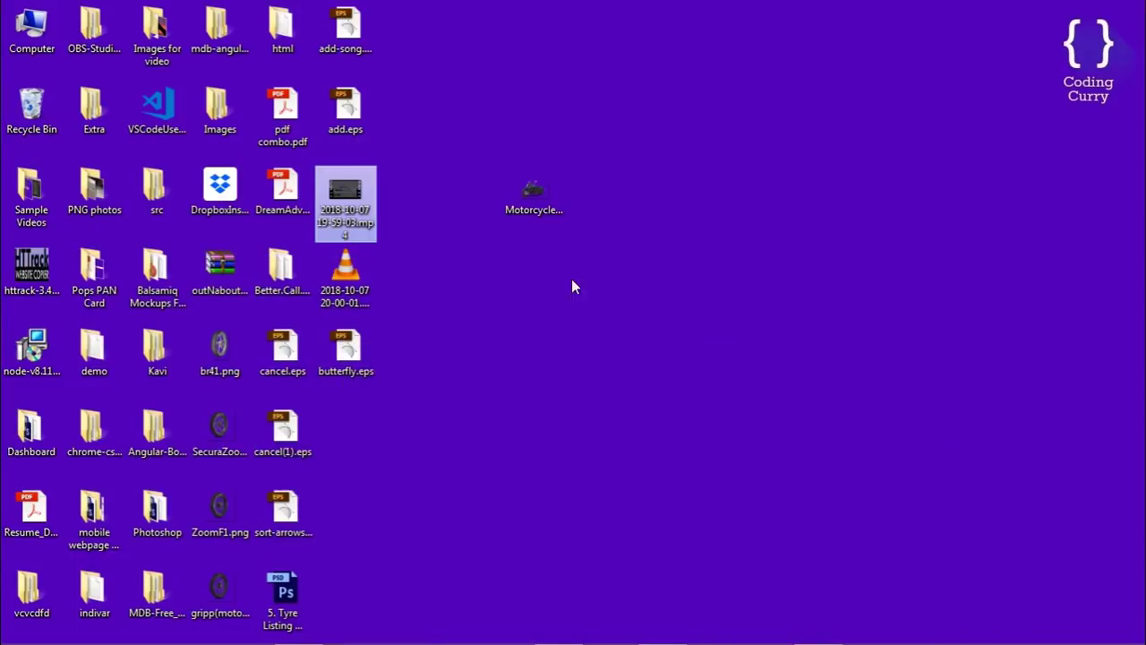
{"action": "left_click", "coordinate": [397, 435]}
{"action": "left_click", "coordinate": [363, 374]}
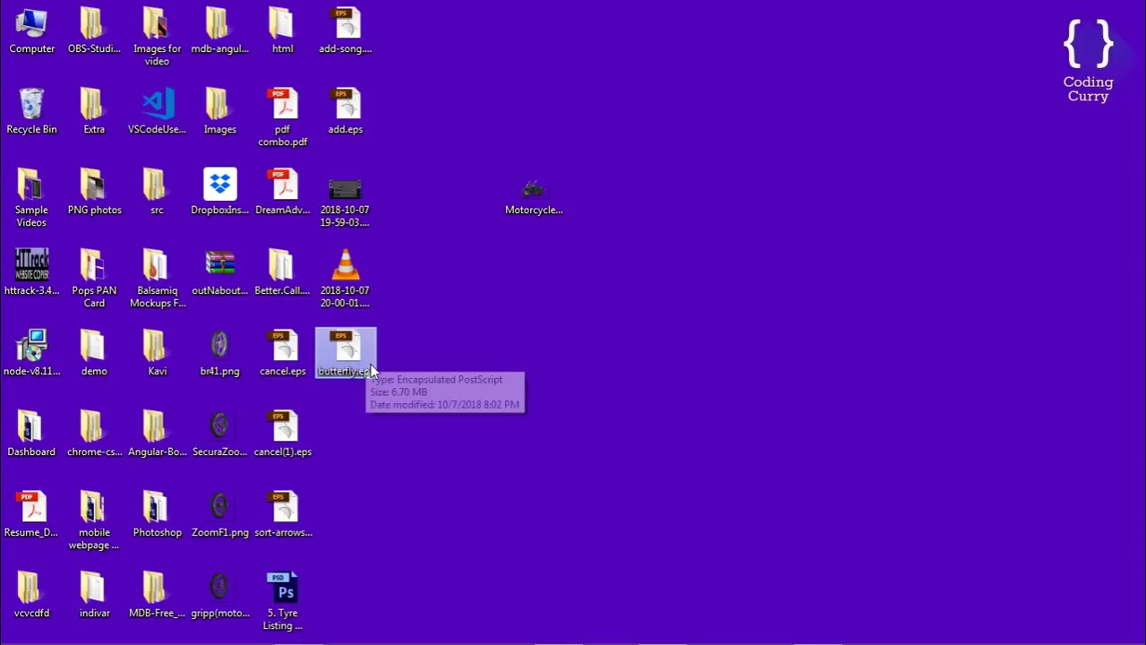
Drag butterfly.eps from the desktop into the Illustrator window to open it
{"action": "mouse_move", "coordinate": [349, 353]}
{"action": "left_mouse_down"}
{"action": "mouse_move", "coordinate": [388, 362]}
{"action": "mouse_move", "coordinate": [684, 629]}
{"action": "left_mouse_up"}
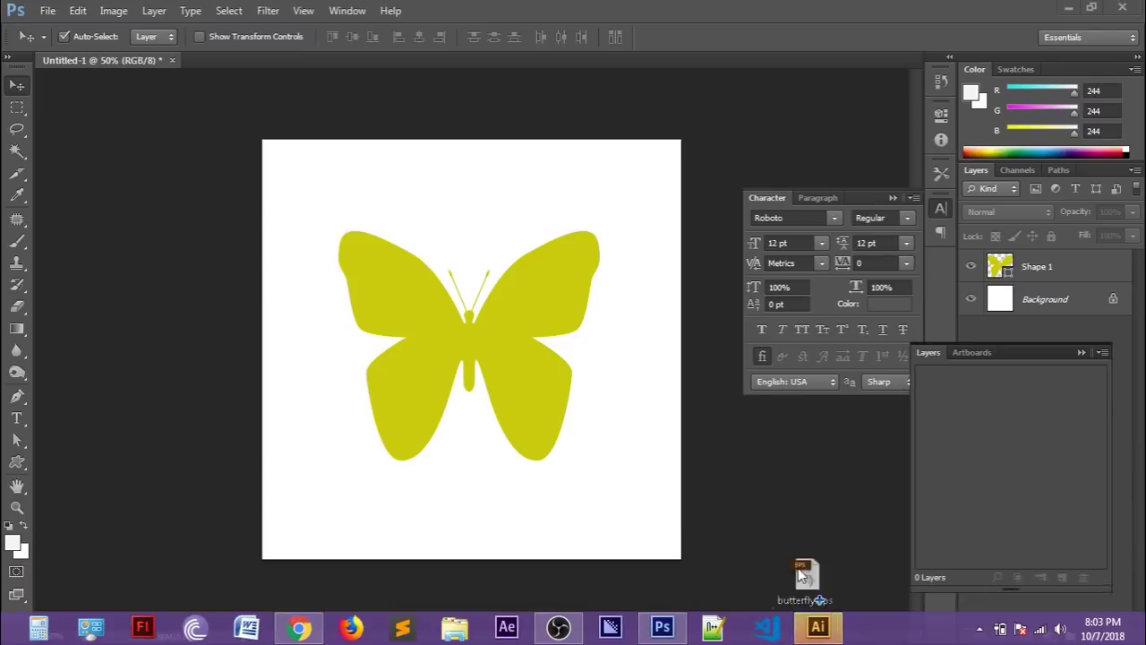
{"action": "mouse_move", "coordinate": [683, 627]}
{"action": "left_mouse_down"}
{"action": "mouse_move", "coordinate": [425, 83]}
{"action": "mouse_move", "coordinate": [450, 40]}
{"action": "left_mouse_up"}
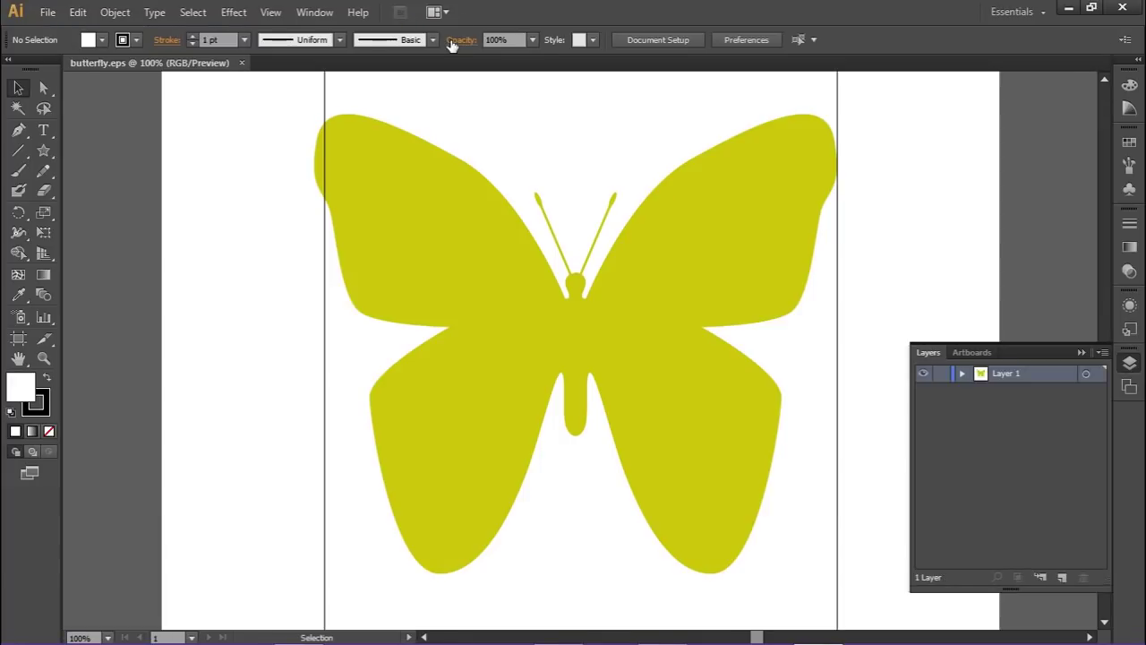
Delete the white background image from the butterfly group, leaving only the butterfly
{"action": "double_click", "coordinate": [802, 565]}
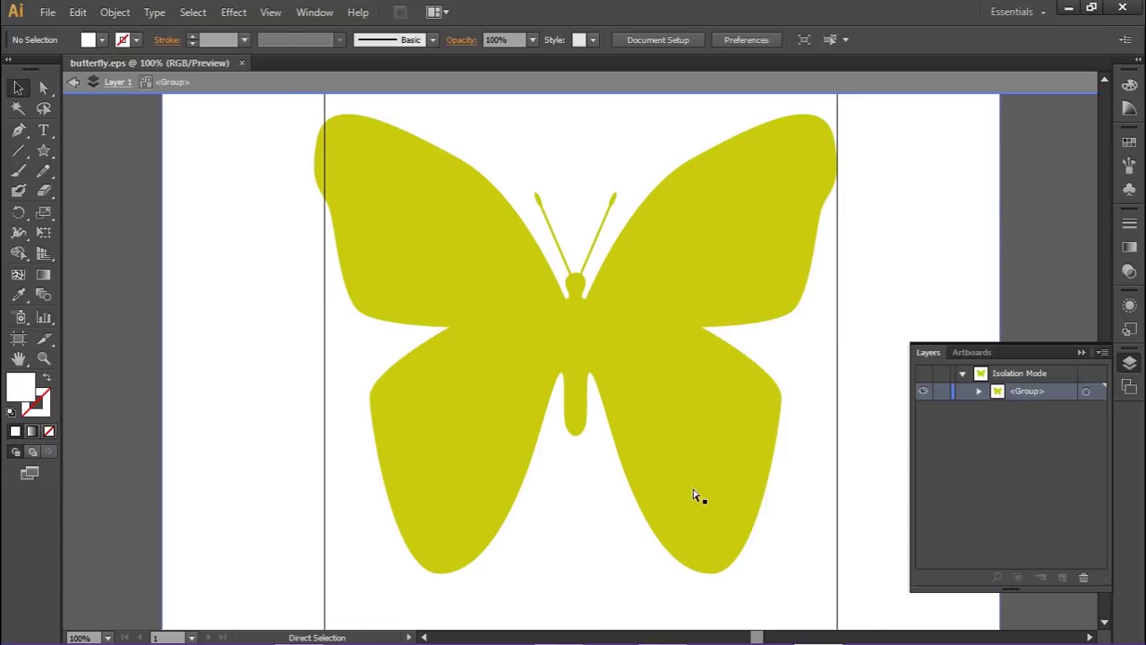
{"action": "key", "text": "ctrl+minus"}
{"action": "key", "text": "ctrl+minus"}
{"action": "left_click", "coordinate": [690, 425]}
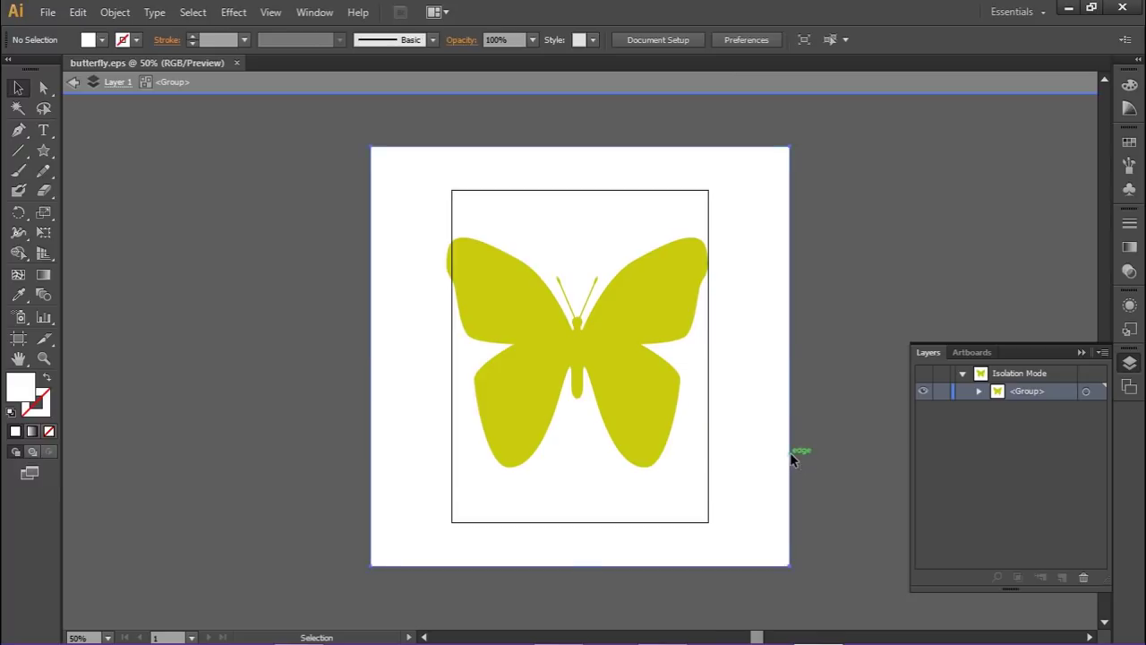
{"action": "double_click", "coordinate": [687, 527]}
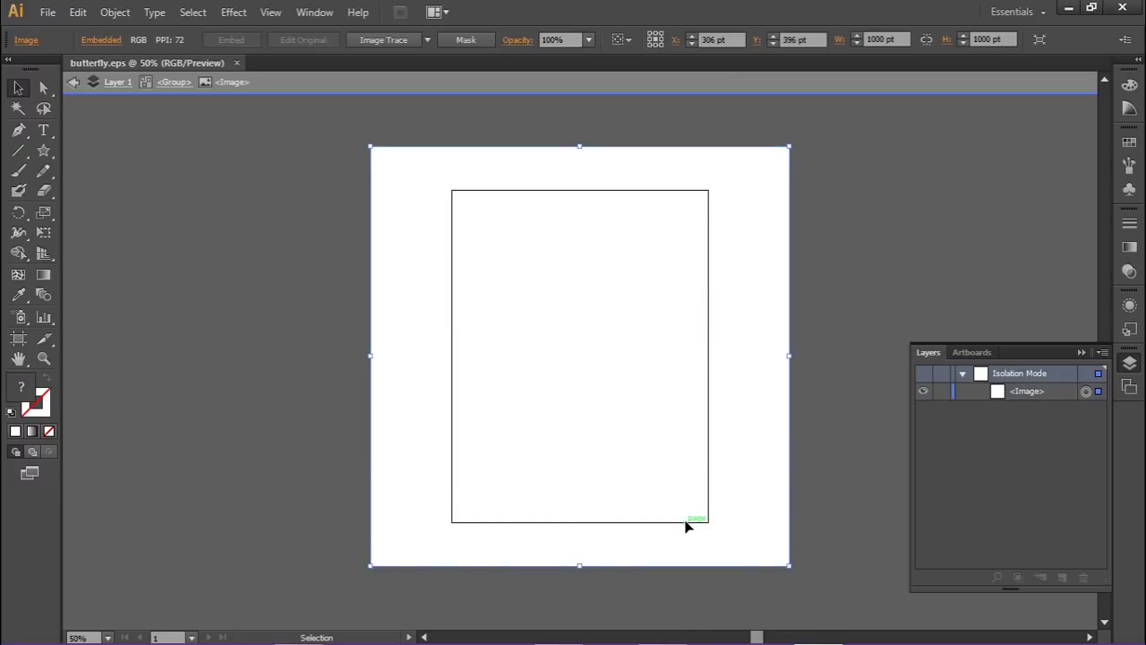
{"action": "key", "text": "Delete"}
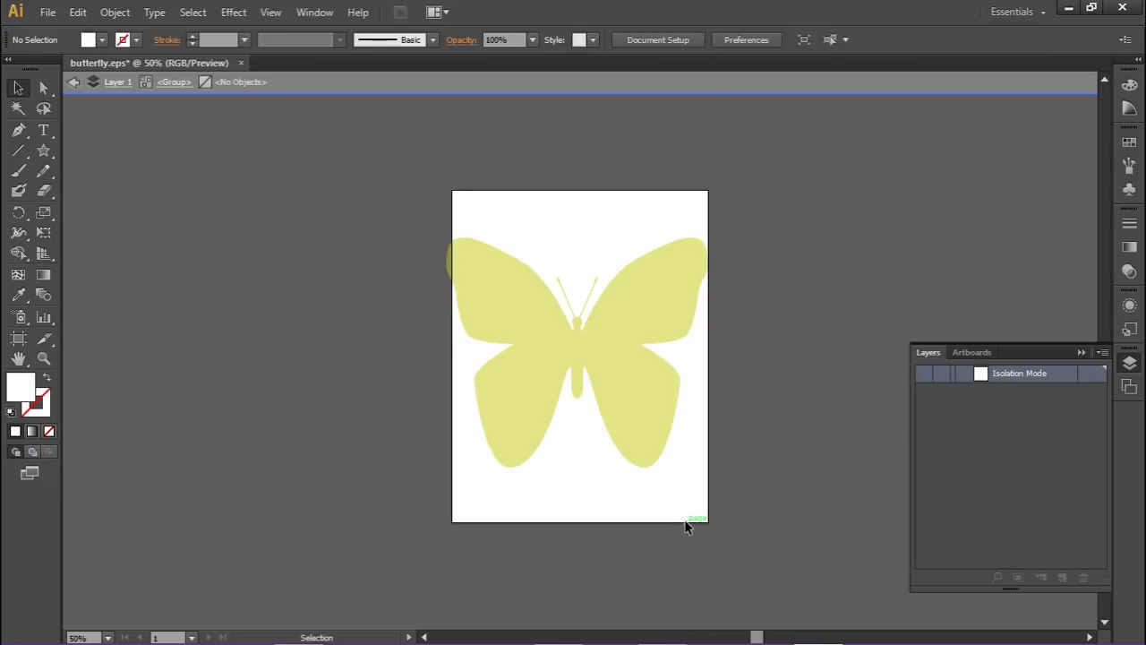
{"action": "left_click_drag", "start_coordinate": [637, 392], "coordinate": [677, 442]}
{"action": "double_click", "coordinate": [603, 330]}
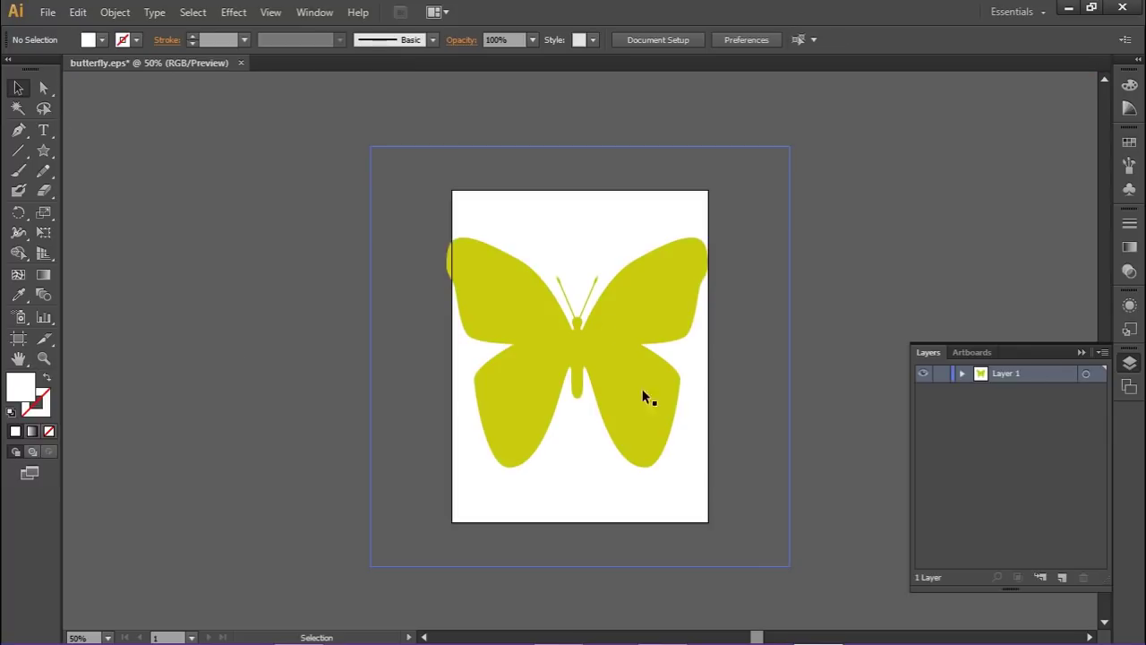
Shrink the butterfly and move it right so it sits inside the artboard
{"action": "left_click", "coordinate": [641, 389]}
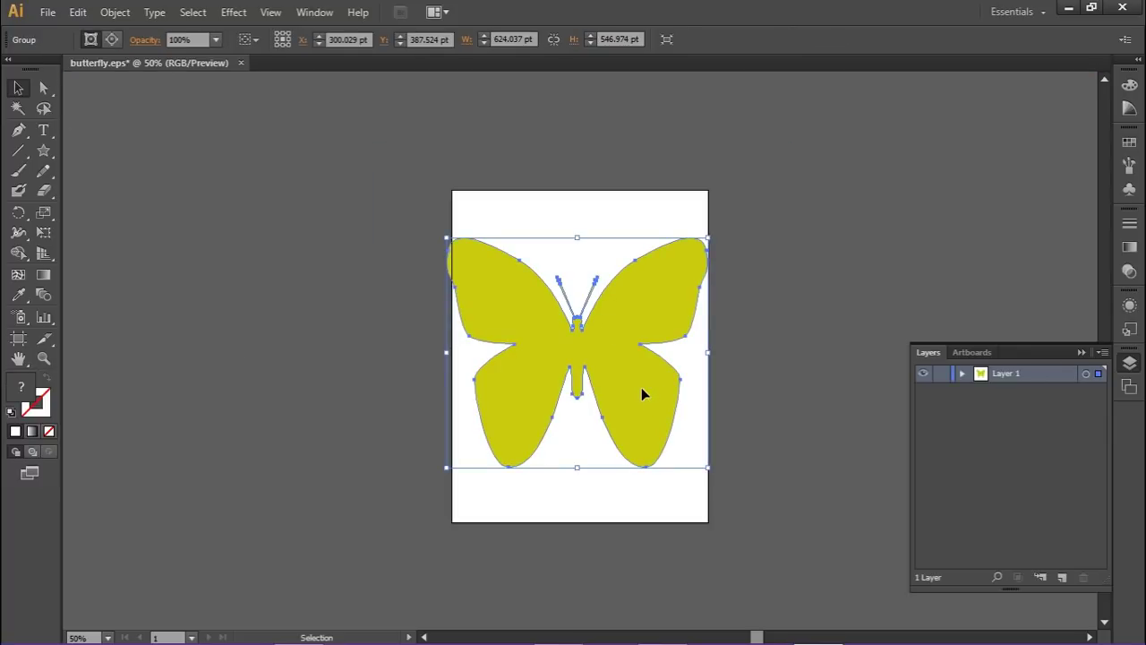
{"action": "left_click_drag", "start_coordinate": [705, 238], "coordinate": [699, 267]}
{"action": "left_click", "coordinate": [727, 260]}
{"action": "left_click_drag", "start_coordinate": [636, 307], "coordinate": [650, 316]}
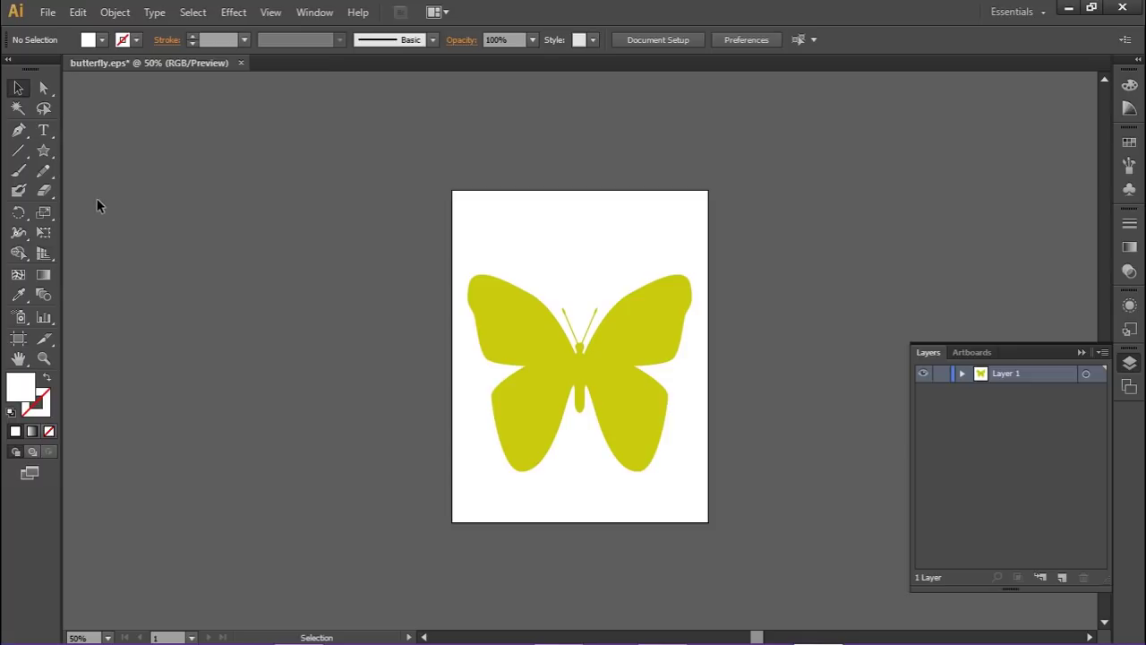
Save the butterfly to the Desktop as butterfly.svg with default SVG options
{"action": "left_click", "coordinate": [48, 14]}
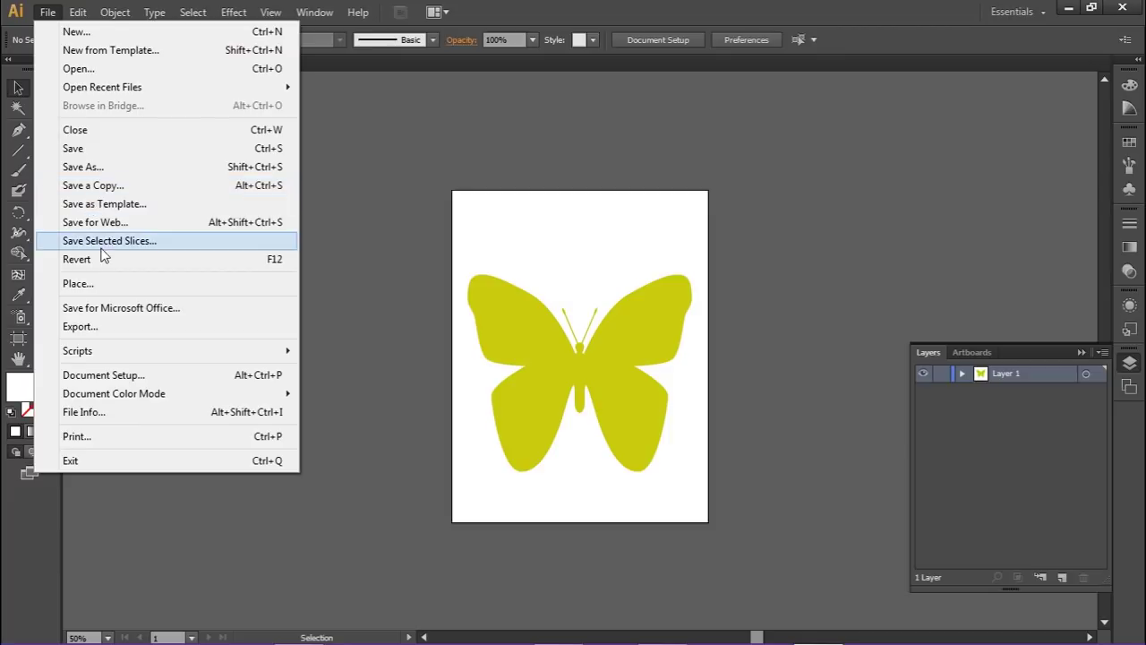
{"action": "left_click", "coordinate": [89, 170]}
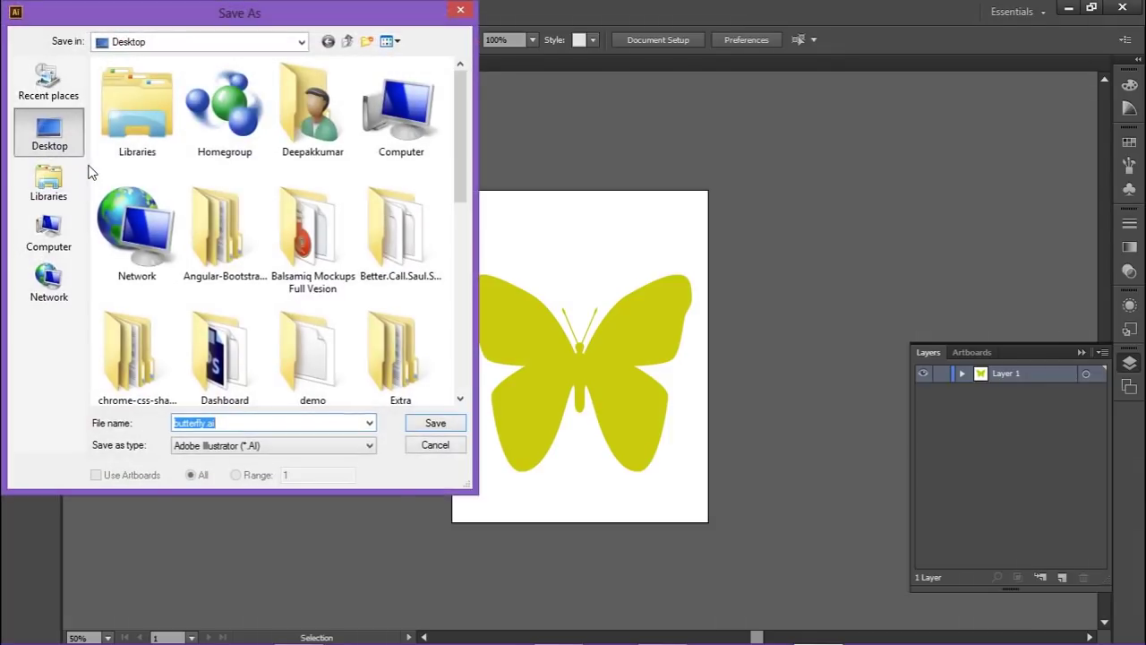
{"action": "left_click", "coordinate": [216, 454]}
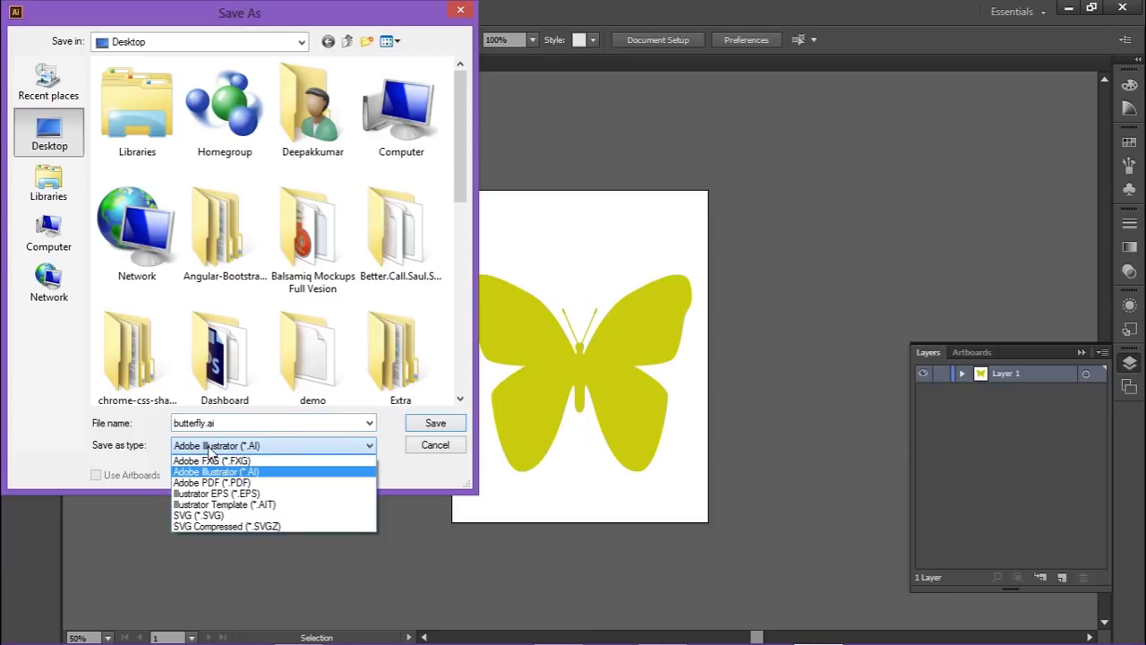
{"action": "left_click", "coordinate": [202, 517]}
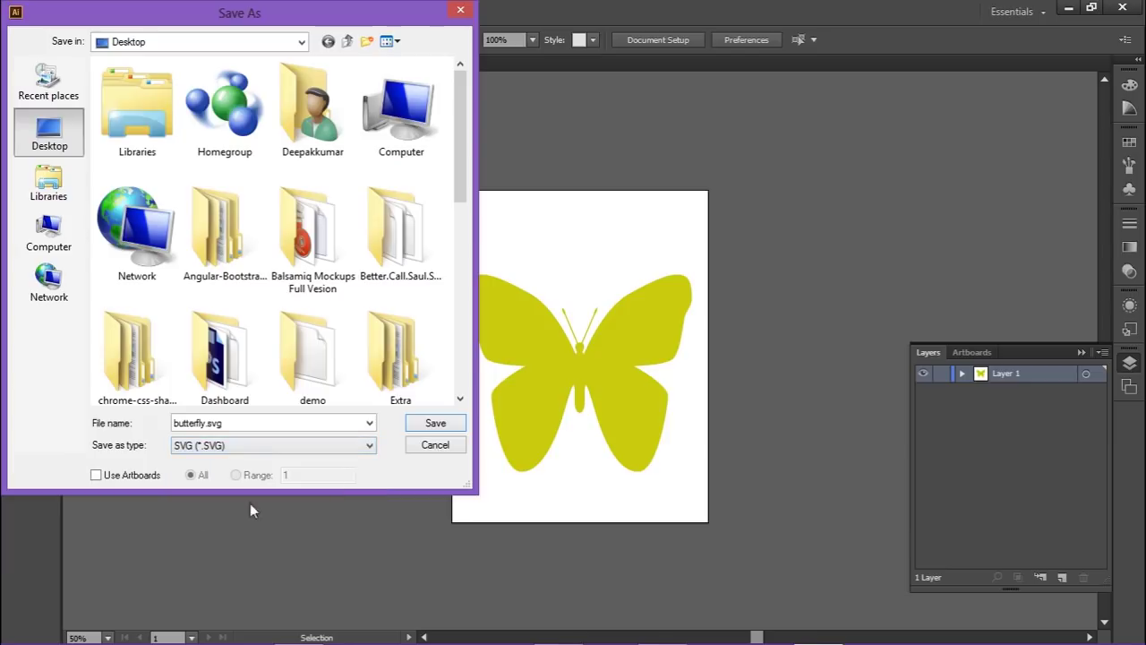
{"action": "left_click", "coordinate": [438, 426]}
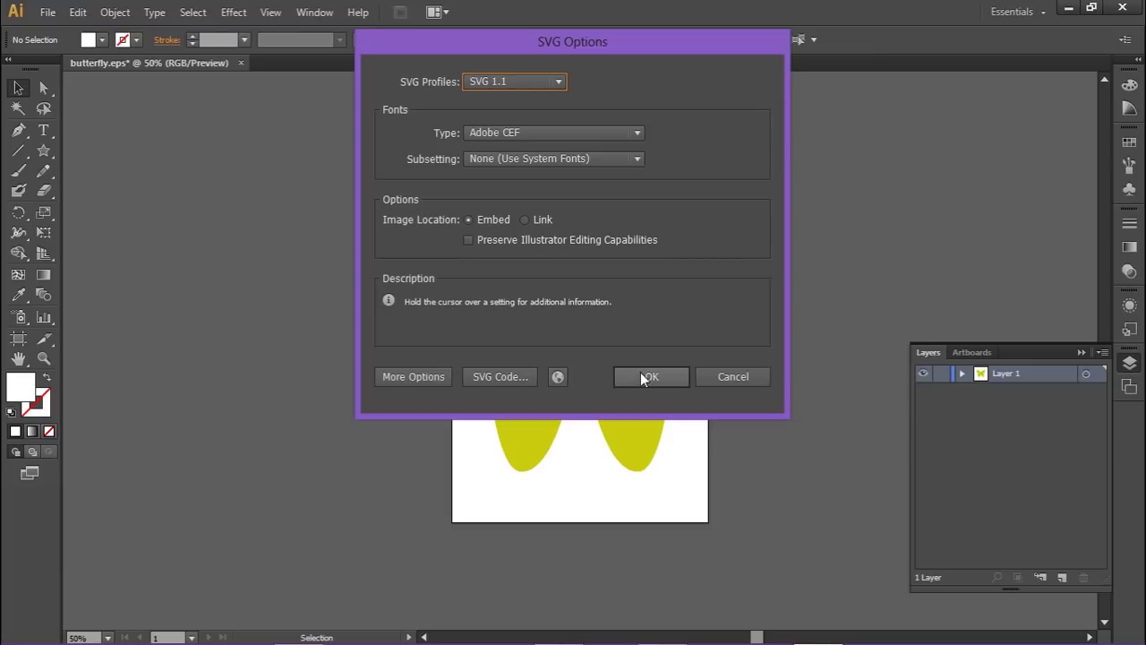
{"action": "left_click", "coordinate": [643, 374]}
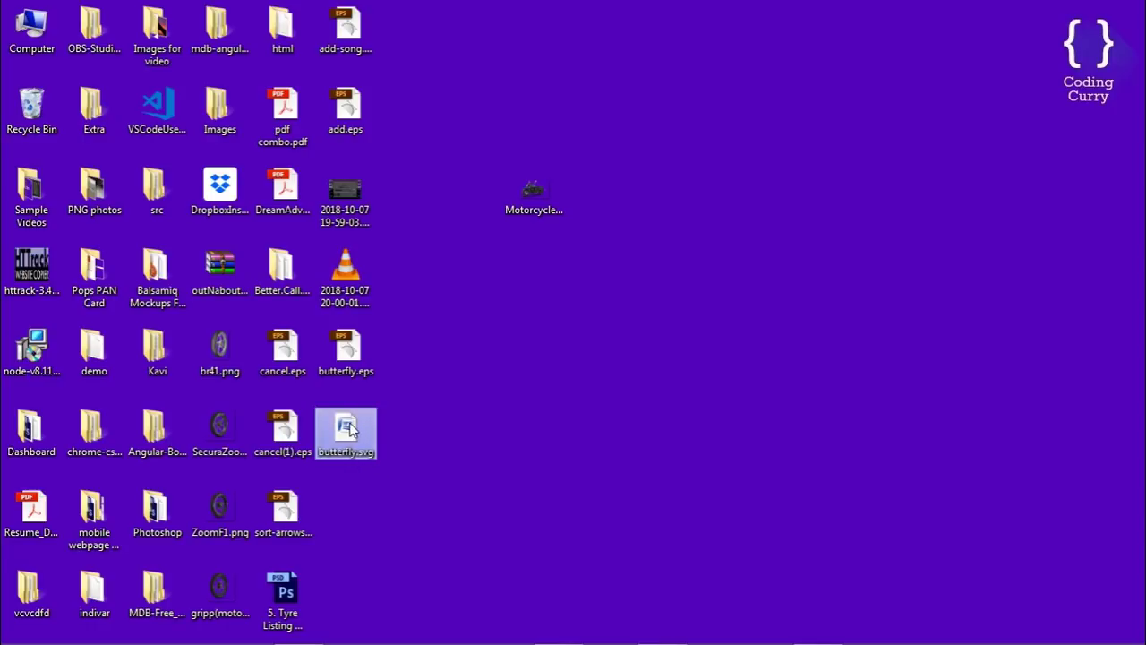
Open butterfly.svg in Chrome by dropping it into the address bar
{"action": "left_click_drag", "start_coordinate": [347, 432], "coordinate": [304, 617]}
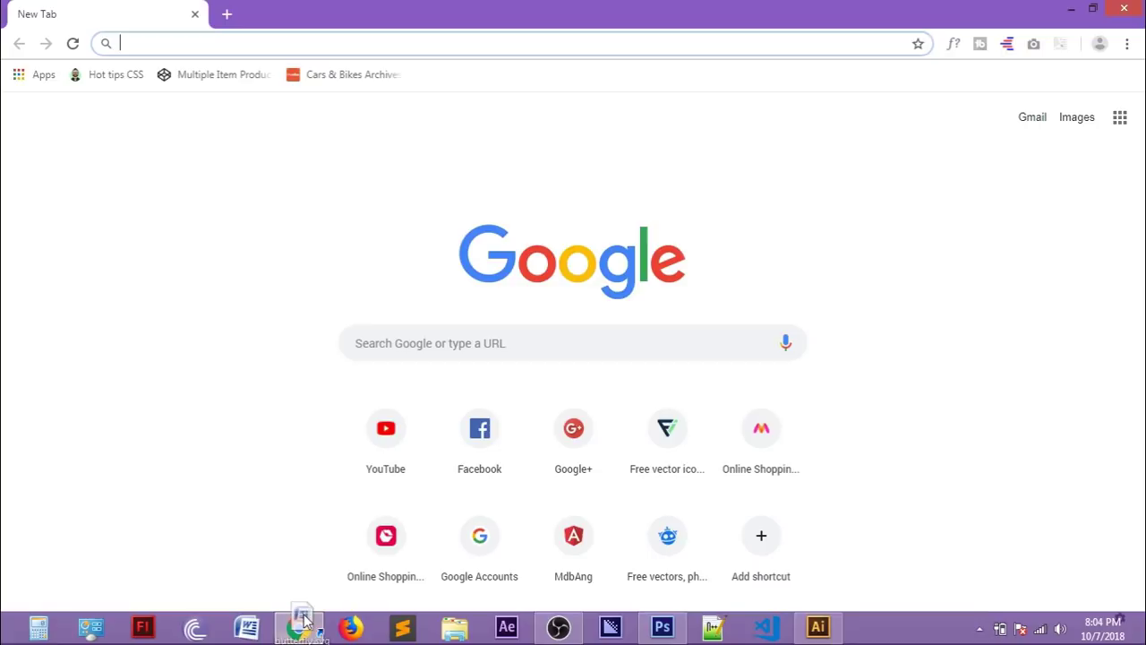
{"action": "mouse_move", "coordinate": [305, 617]}
{"action": "left_mouse_down"}
{"action": "mouse_move", "coordinate": [366, 215]}
{"action": "mouse_move", "coordinate": [330, 30]}
{"action": "mouse_move", "coordinate": [359, 45]}
{"action": "left_mouse_up"}
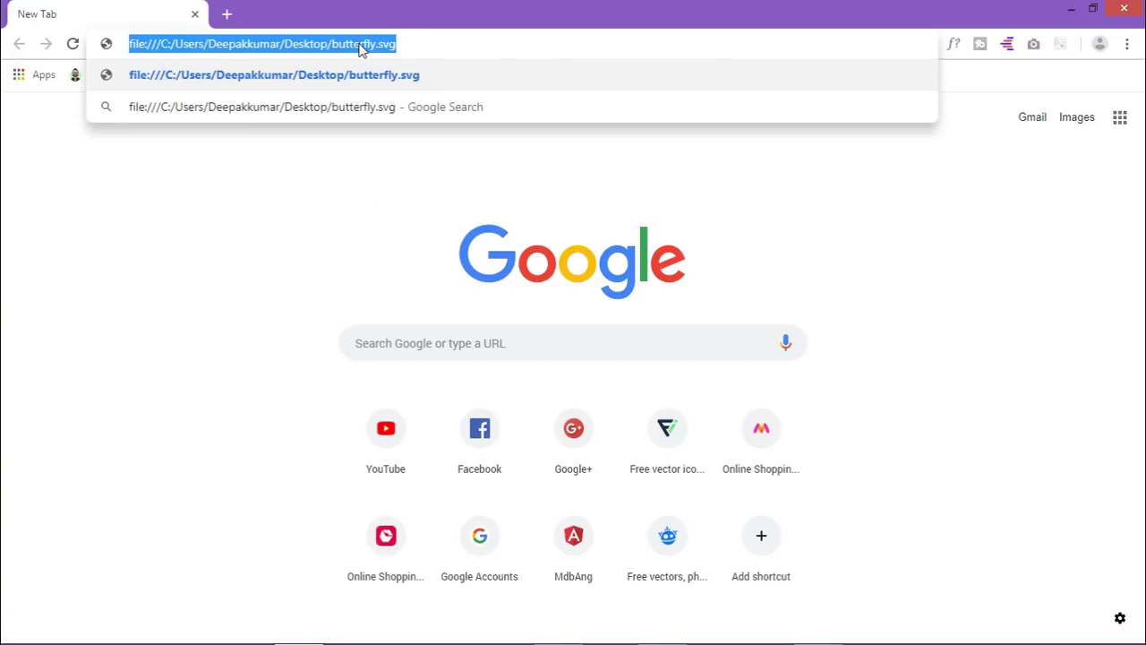
{"action": "key", "text": "Return"}
Zoom in and out to inspect the yellow-green butterfly, then return to Illustrator
{"action": "scroll", "coordinate": [304, 340], "scroll_direction": "down", "scroll_amount": 2}
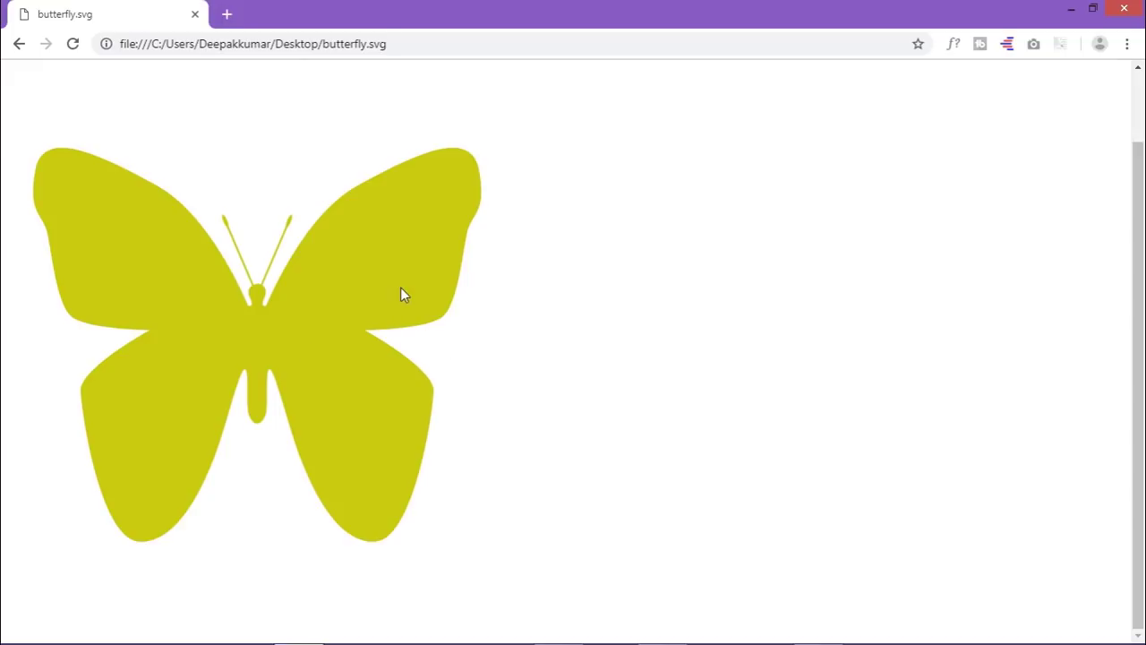
{"action": "scroll", "coordinate": [354, 319], "scroll_direction": "up", "scroll_amount": 3}
{"action": "scroll", "coordinate": [348, 317], "scroll_direction": "up", "scroll_amount": 1}
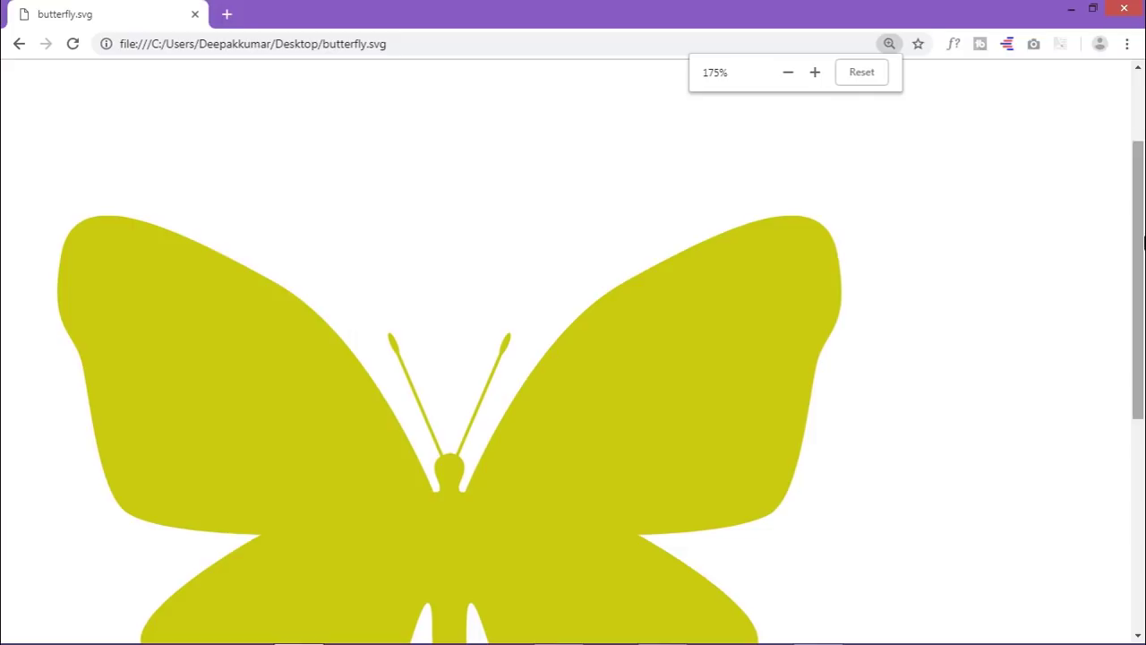
{"action": "mouse_move", "coordinate": [1138, 287]}
{"action": "left_mouse_down"}
{"action": "mouse_move", "coordinate": [1138, 452]}
{"action": "mouse_move", "coordinate": [1138, 401]}
{"action": "left_mouse_up"}
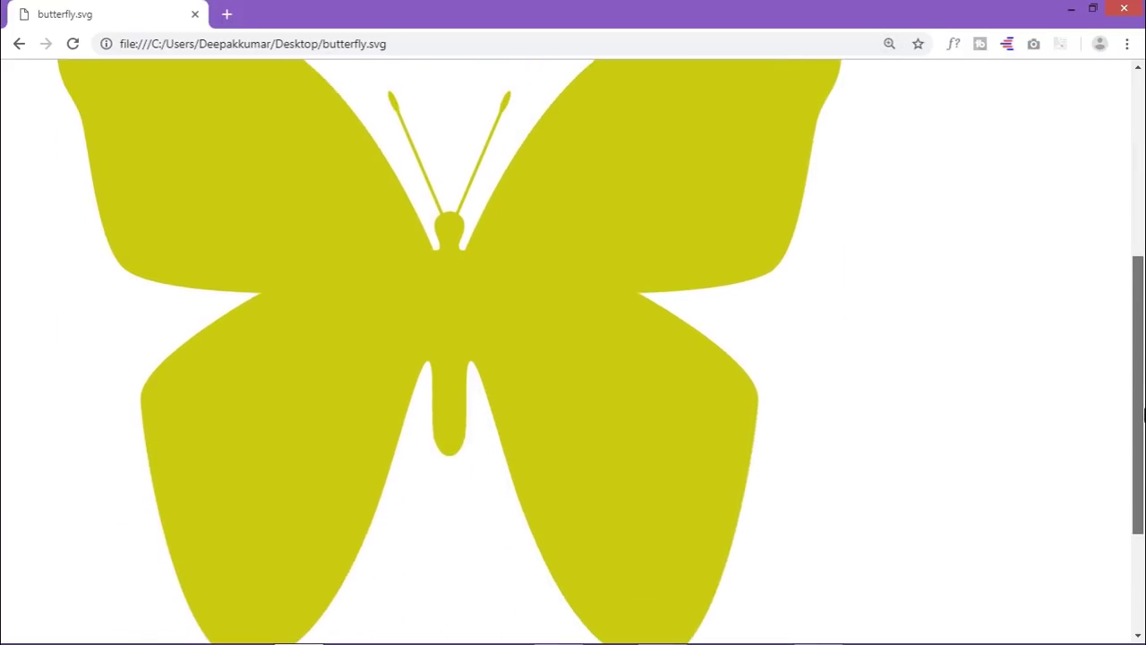
{"action": "scroll", "coordinate": [721, 366], "scroll_direction": "up", "scroll_amount": 3}
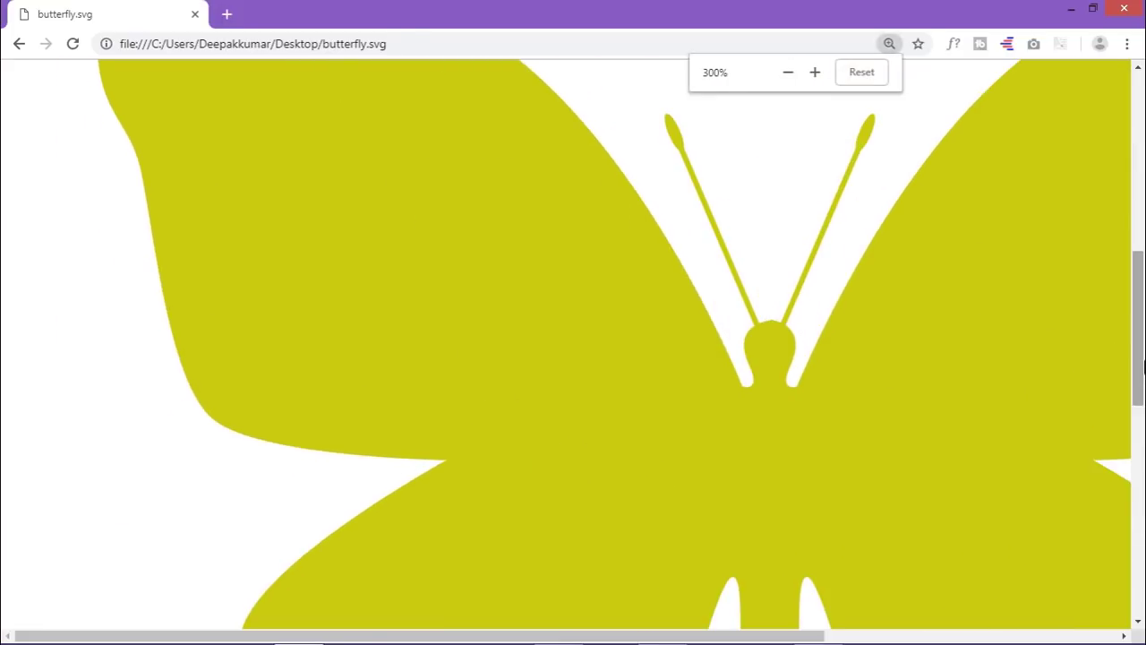
{"action": "scroll", "coordinate": [1139, 363], "scroll_direction": "up", "scroll_amount": 3}
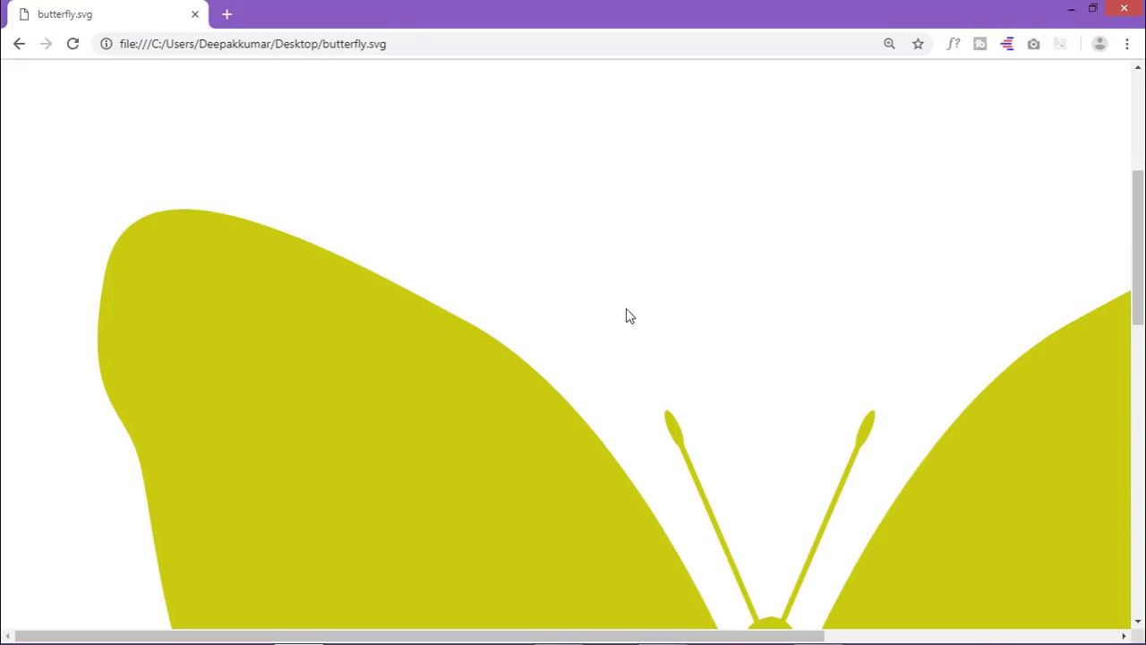
{"action": "scroll", "coordinate": [626, 308], "scroll_direction": "down", "scroll_amount": 7}
{"action": "scroll", "coordinate": [627, 313], "scroll_direction": "down", "scroll_amount": 2}
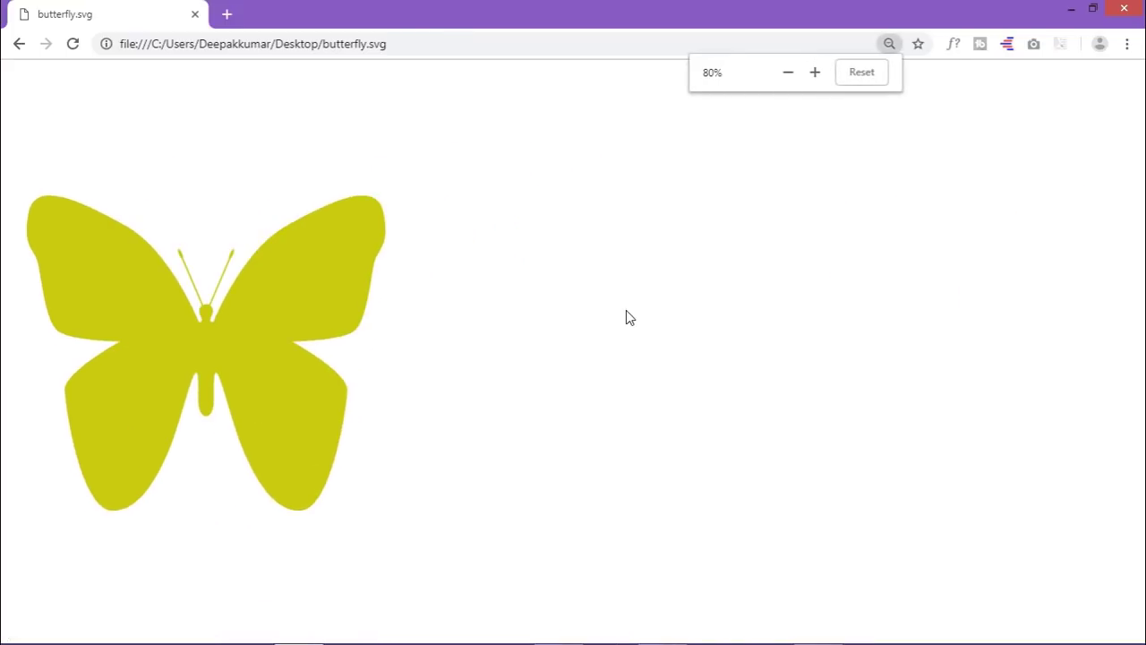
{"action": "scroll", "coordinate": [497, 332], "scroll_direction": "up", "scroll_amount": 1}
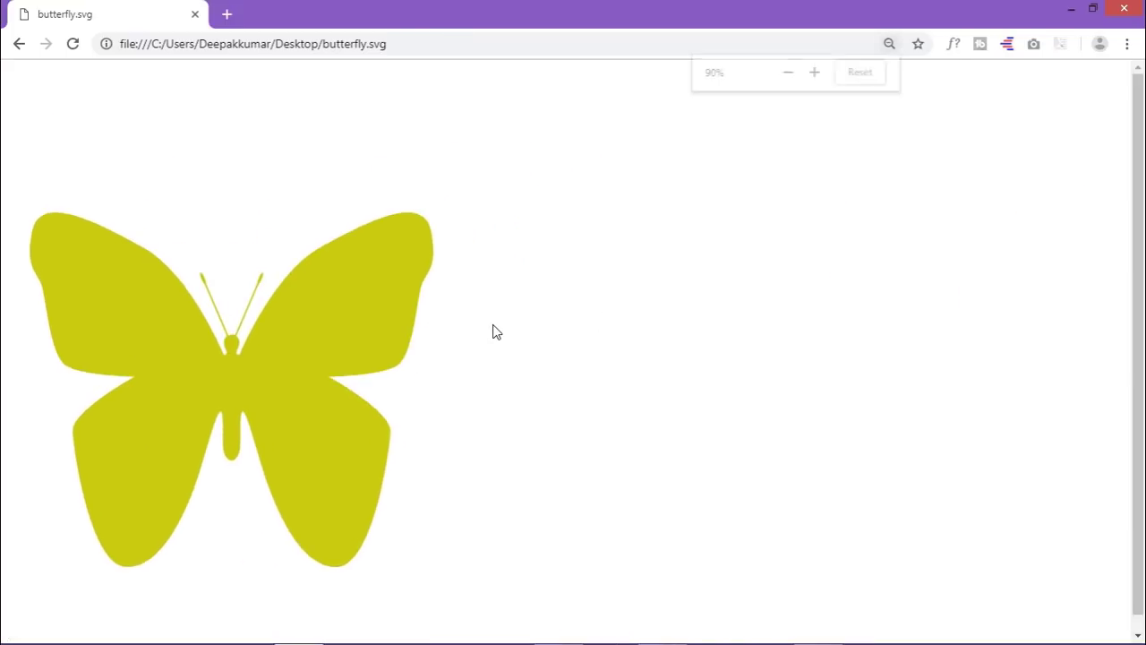
{"action": "scroll", "coordinate": [497, 332], "scroll_direction": "up", "scroll_amount": 1}
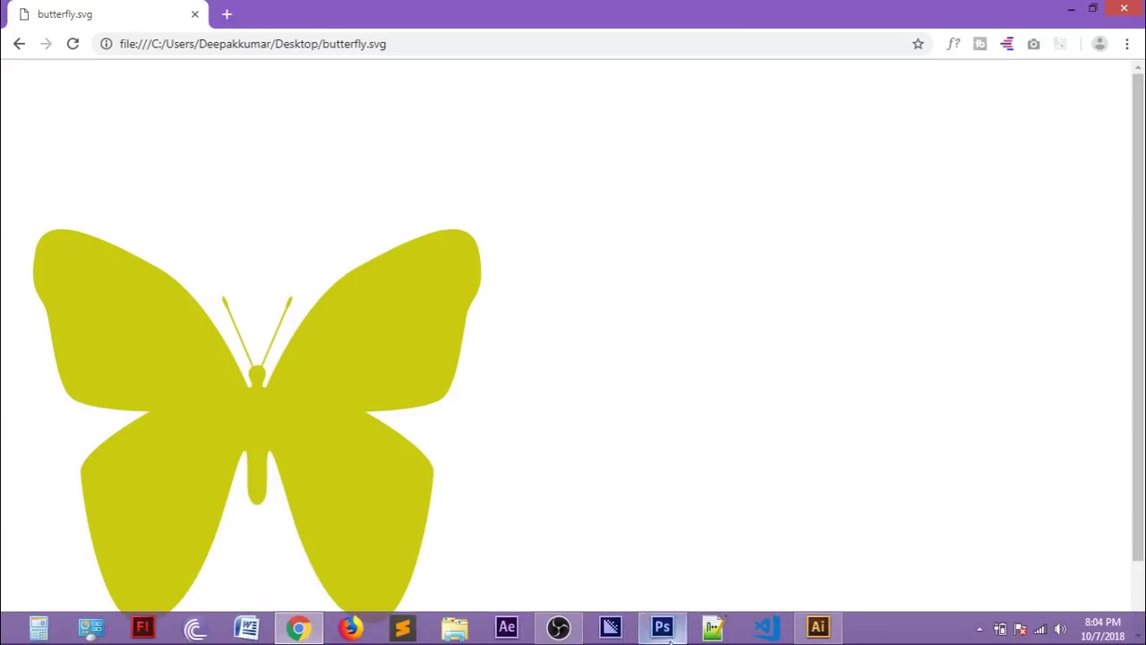
{"action": "left_click", "coordinate": [818, 627]}
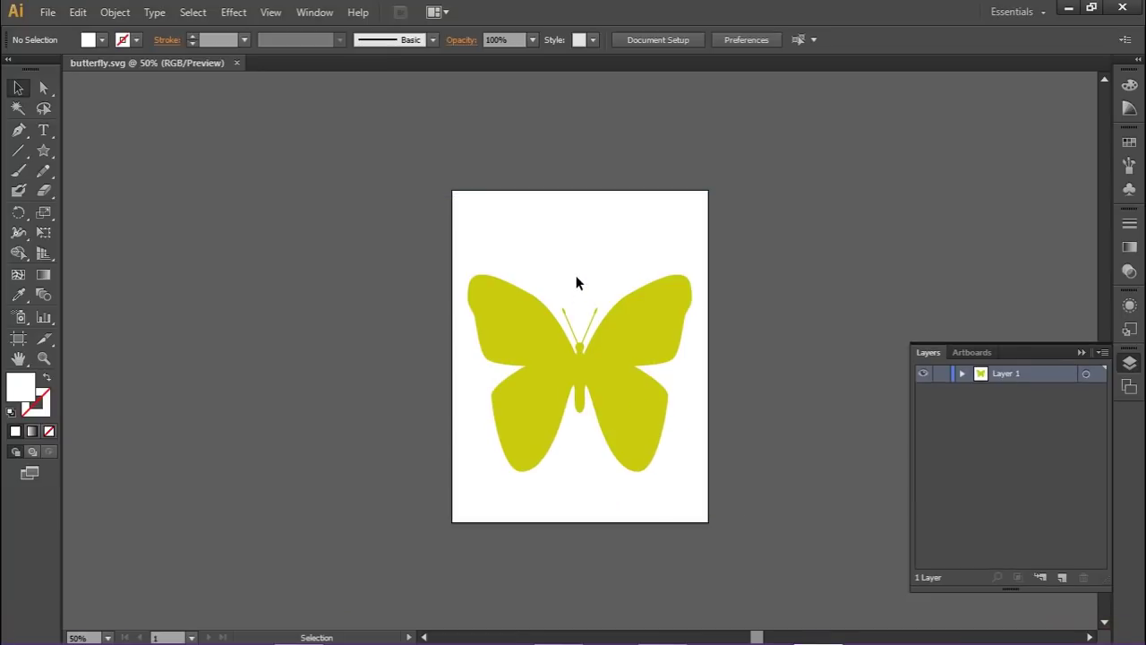
Create a new blank Letter-size CMYK document, Untitled-2, in Illustrator
{"action": "key", "text": "ctrl"}
{"action": "key", "text": "ctrl+n"}
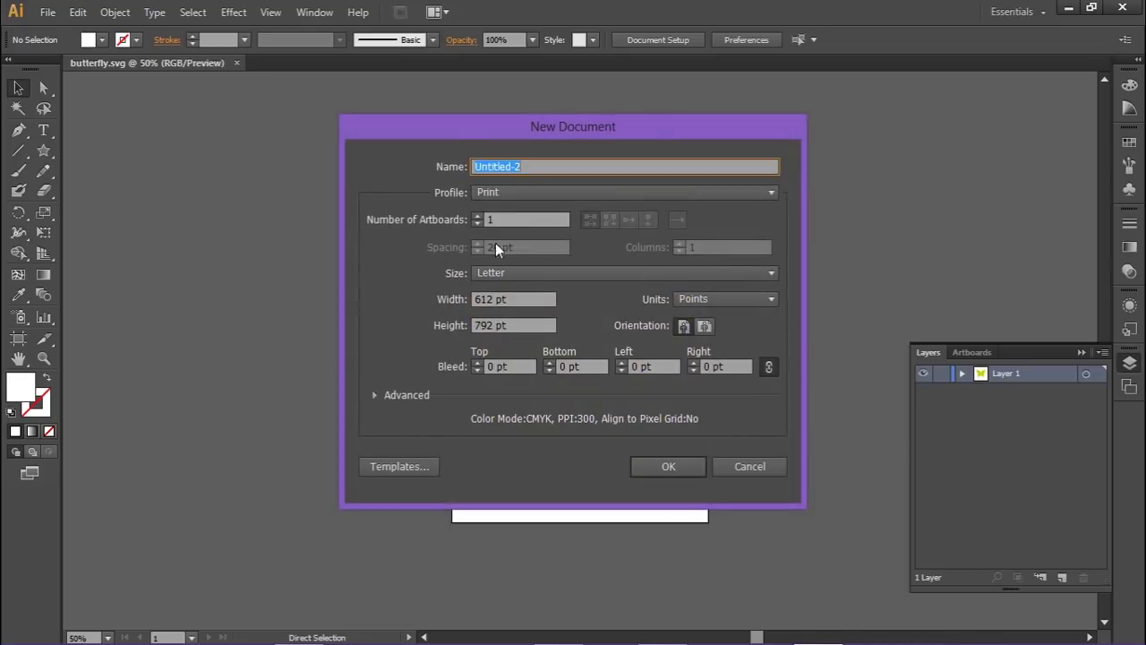
{"action": "left_click", "coordinate": [682, 468]}
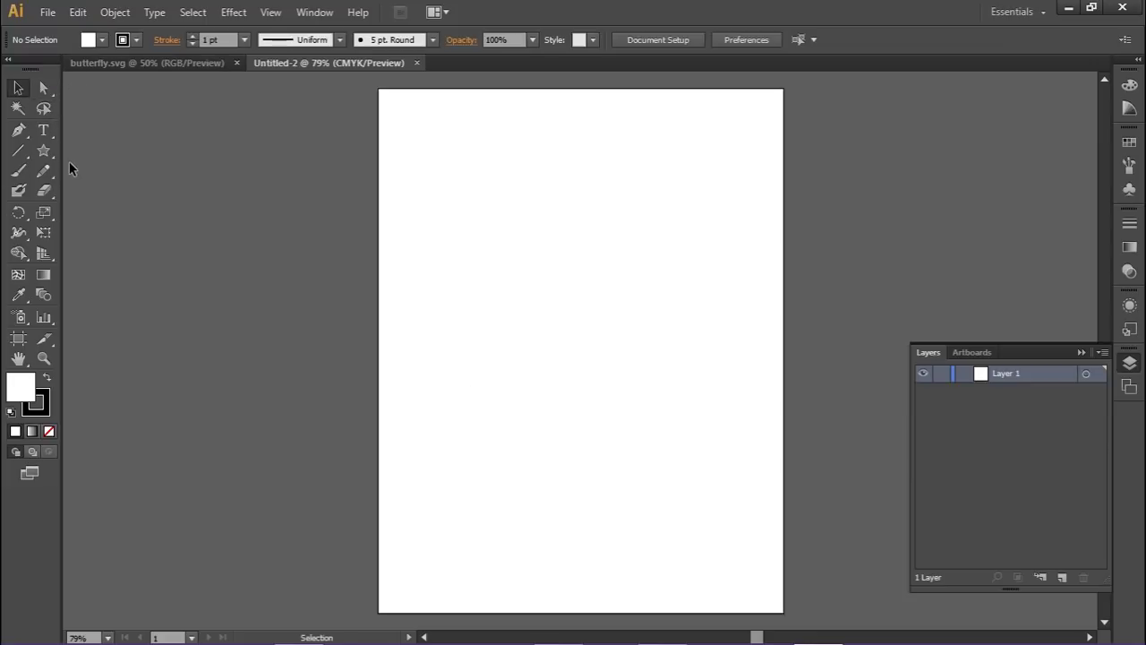
{"action": "left_click", "coordinate": [44, 152]}
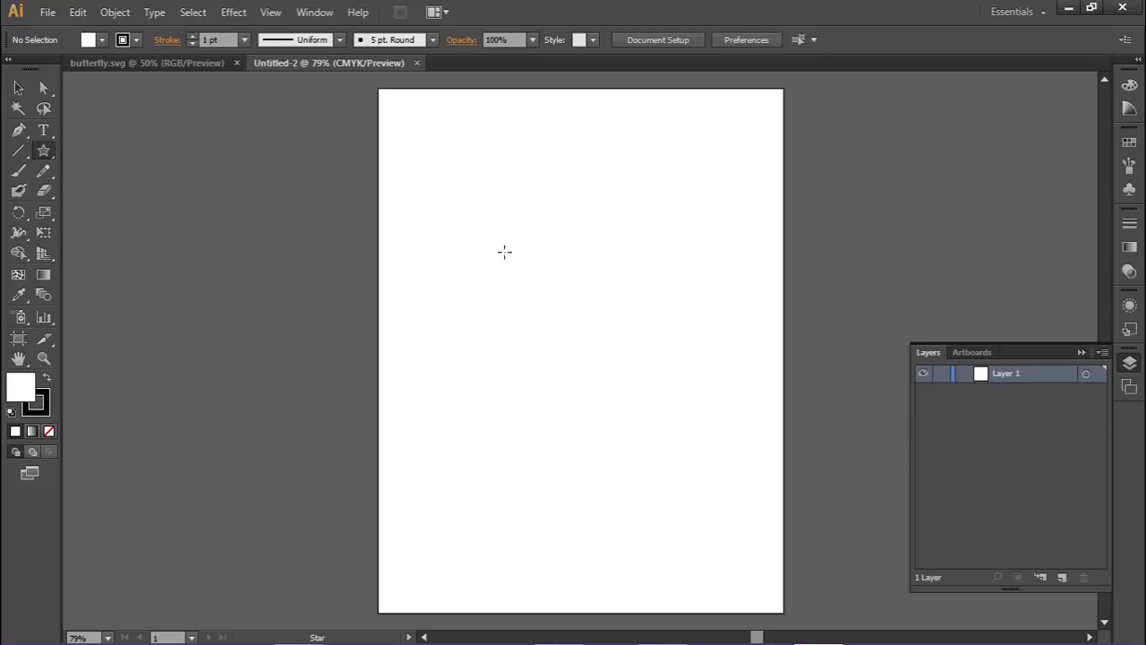
Draw a large five-point star on the artboard and give it a red fill
{"action": "left_click_drag", "start_coordinate": [500, 276], "coordinate": [582, 374]}
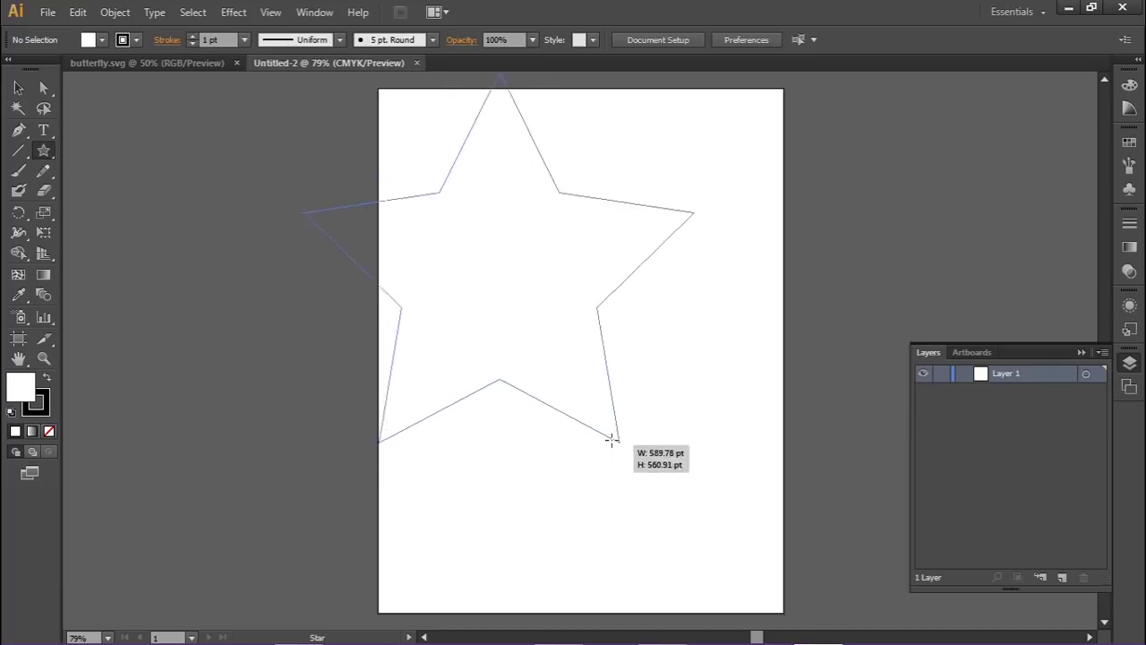
{"action": "left_click_drag", "start_coordinate": [582, 374], "coordinate": [584, 380]}
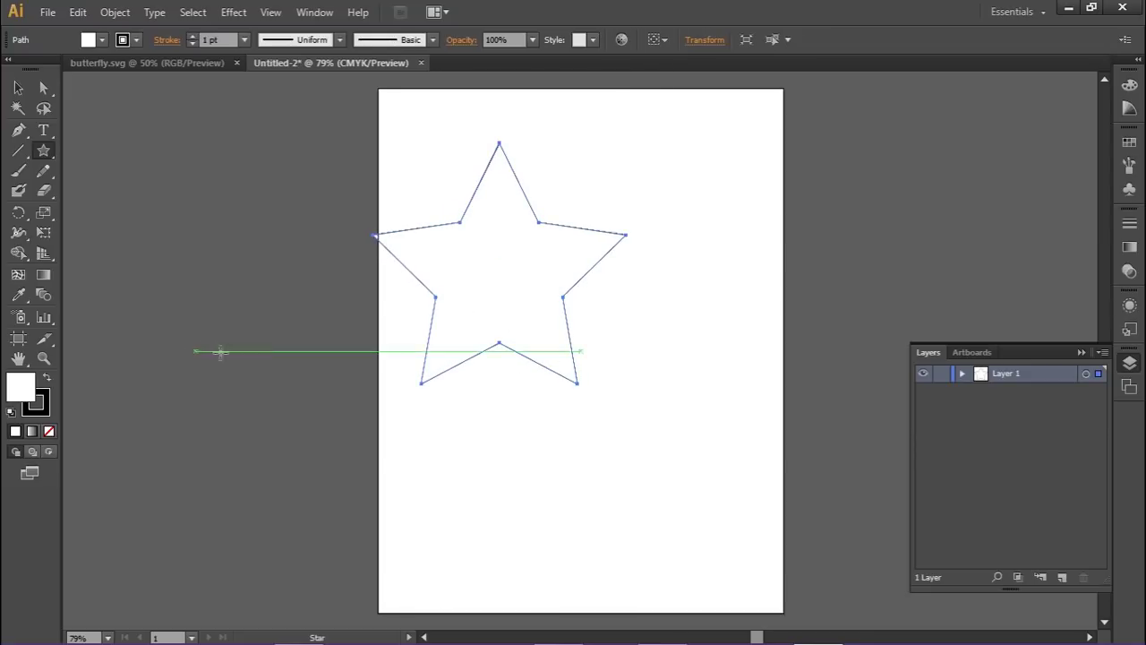
{"action": "double_click", "coordinate": [18, 389]}
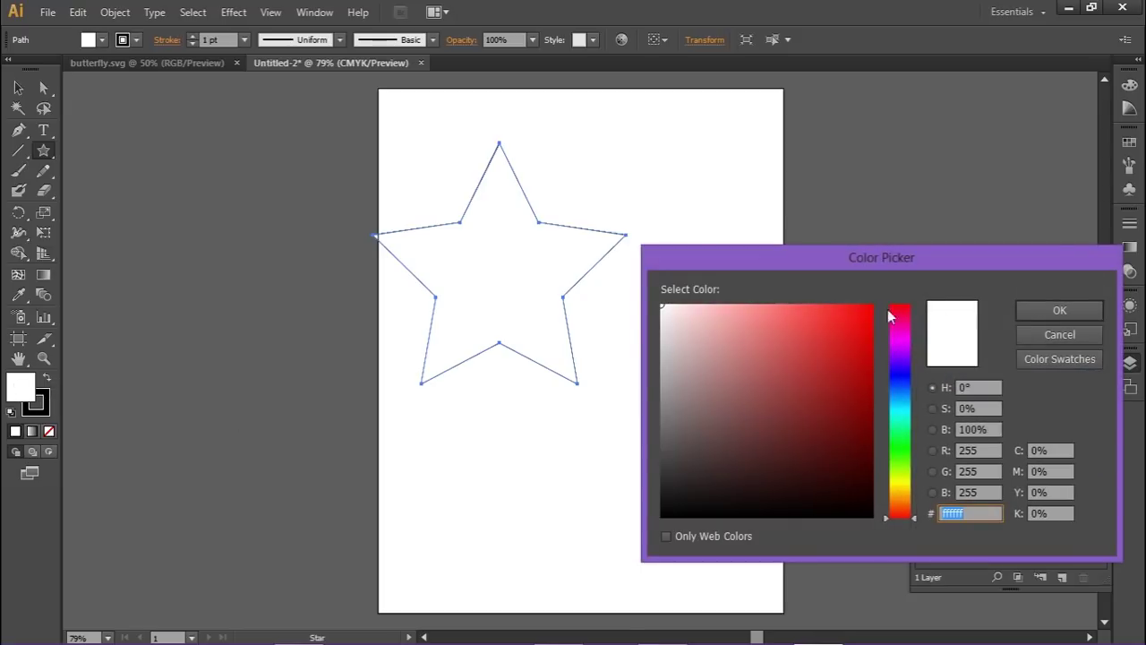
{"action": "left_click", "coordinate": [1049, 333]}
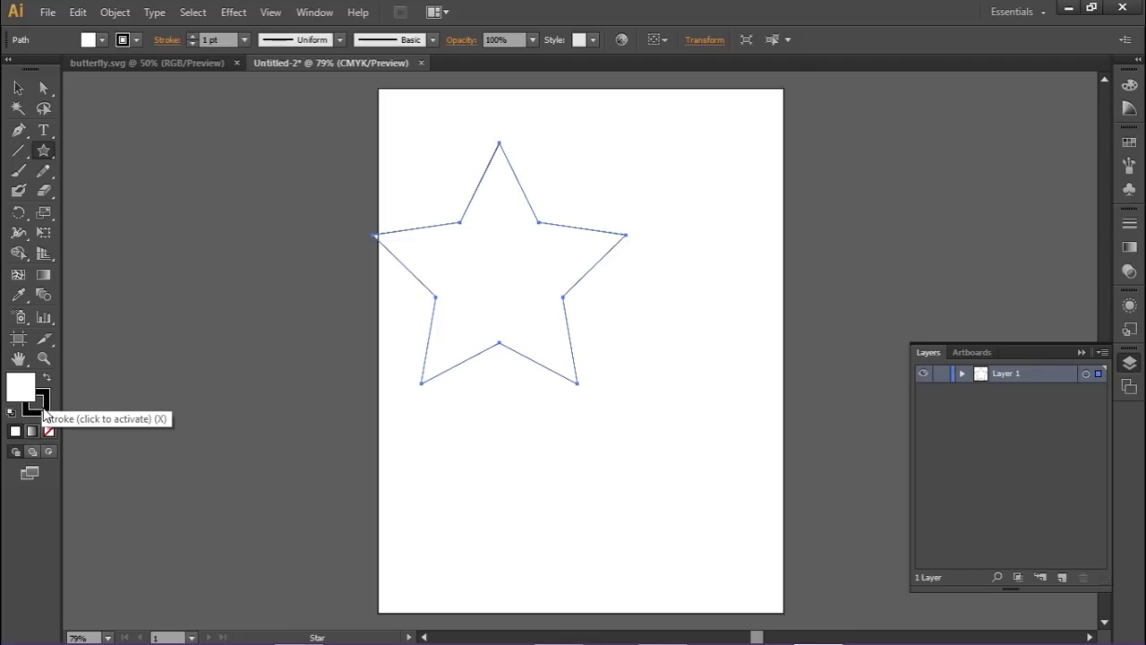
{"action": "left_click", "coordinate": [42, 405]}
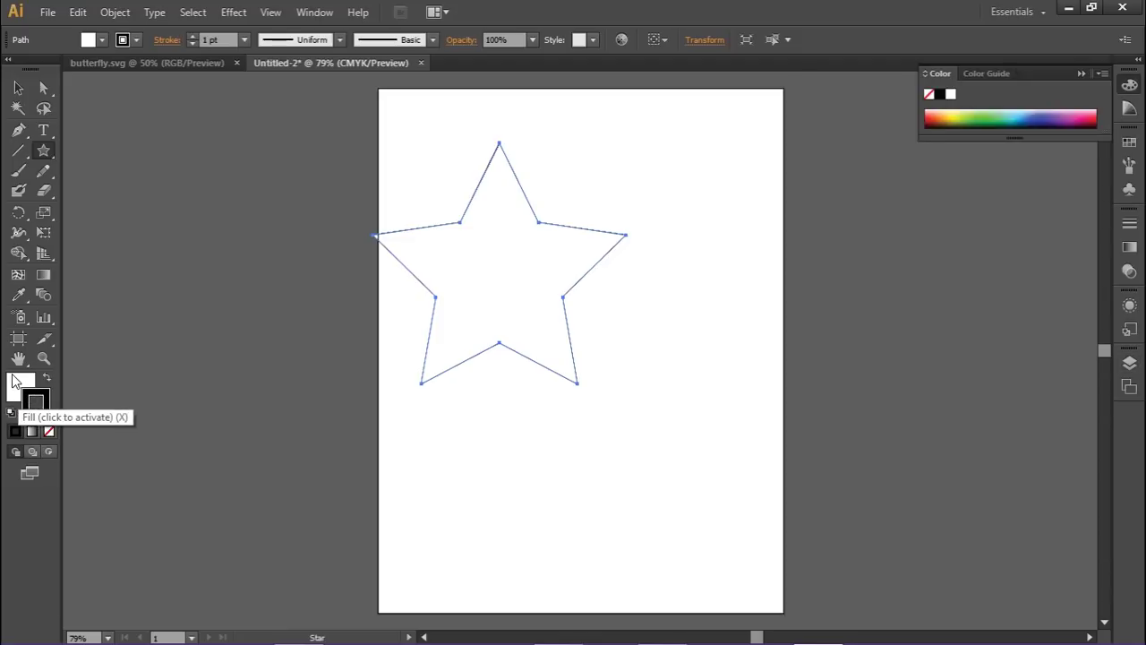
{"action": "double_click", "coordinate": [14, 383]}
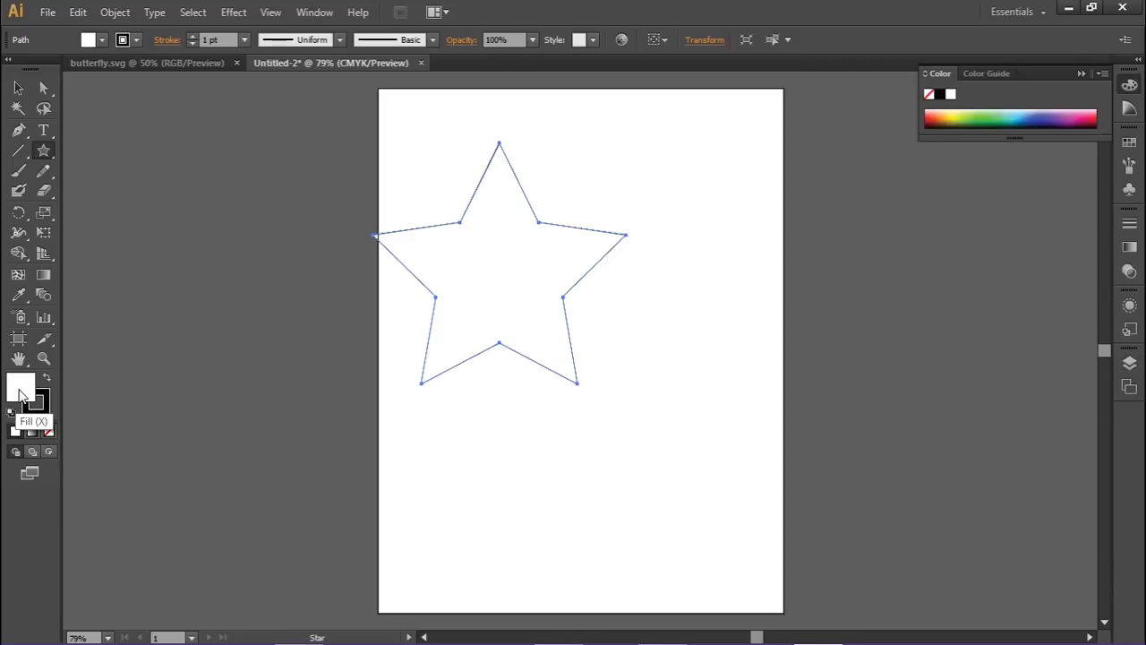
{"action": "left_click_drag", "start_coordinate": [803, 394], "coordinate": [829, 345]}
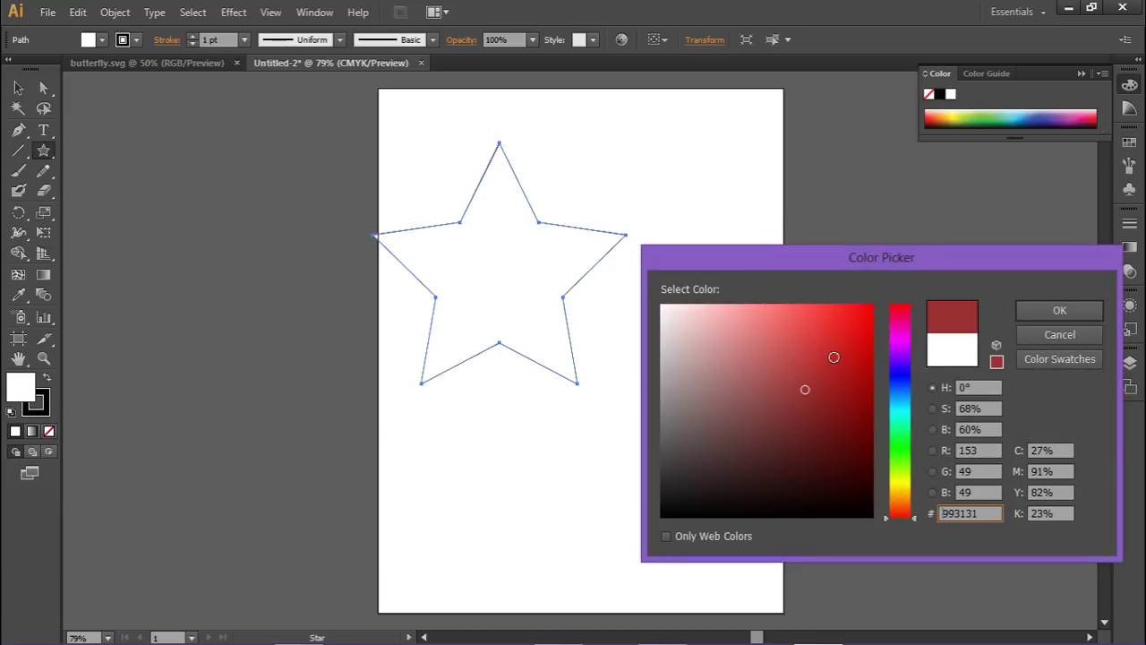
{"action": "left_click", "coordinate": [1060, 310]}
Move the red star down and to the right on the artboard
{"action": "key", "text": "v"}
{"action": "left_click", "coordinate": [521, 495]}
{"action": "left_click_drag", "start_coordinate": [519, 327], "coordinate": [596, 367]}
{"action": "left_click", "coordinate": [619, 501]}
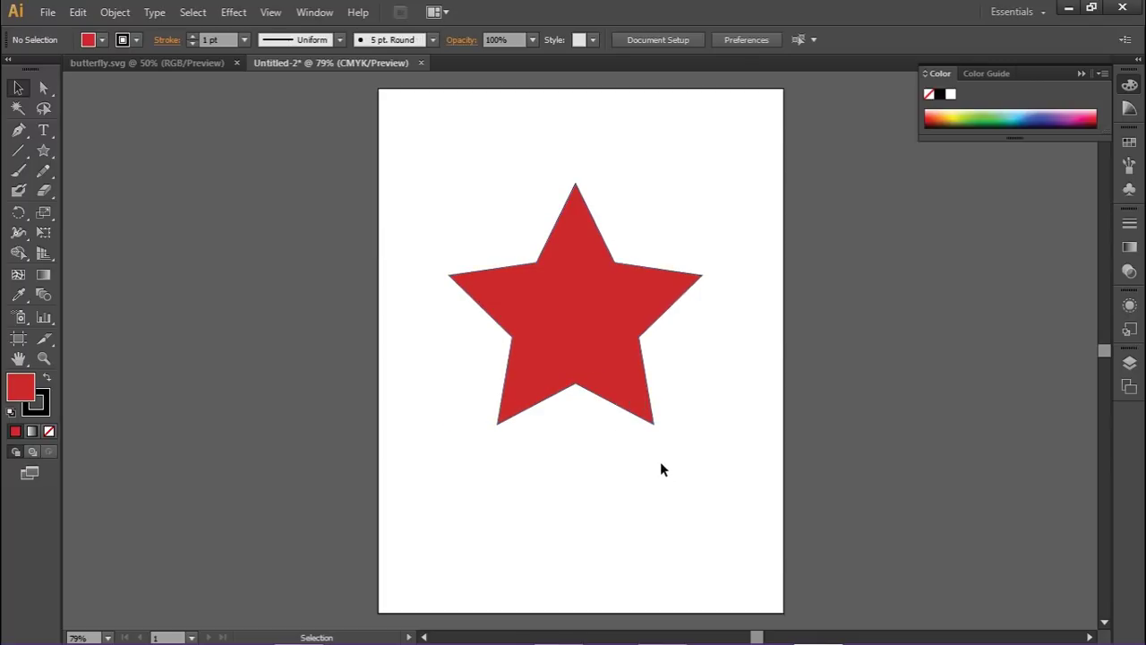
Set the star's stroke to None and nudge it slightly lower
{"action": "left_click", "coordinate": [642, 419]}
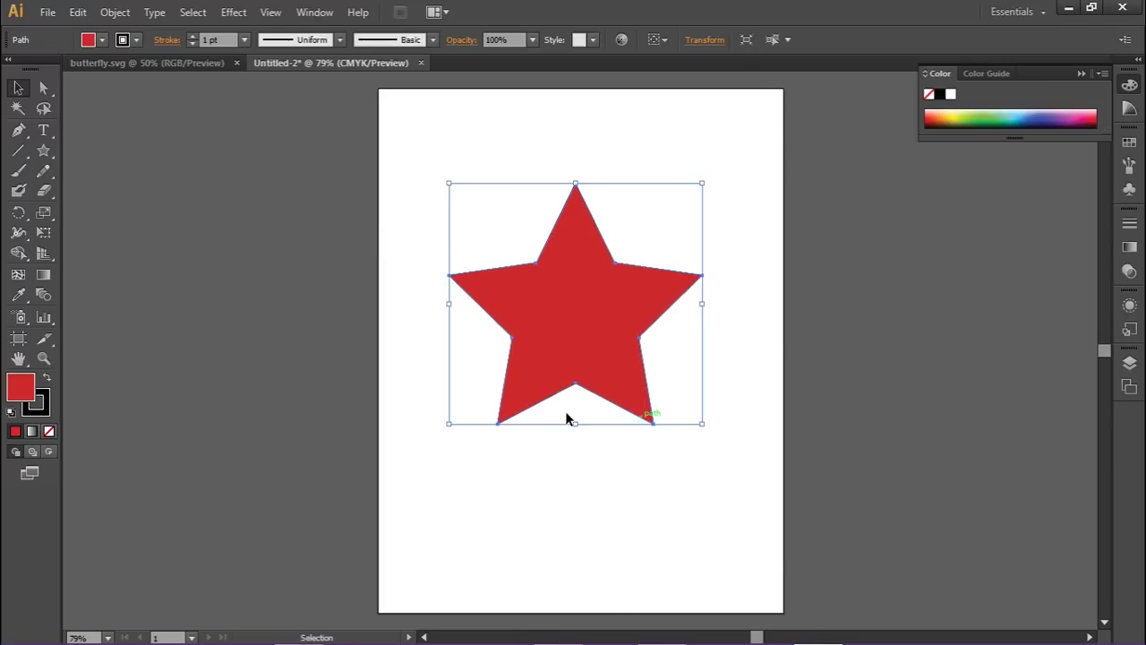
{"action": "left_click", "coordinate": [45, 410]}
{"action": "left_click", "coordinate": [49, 432]}
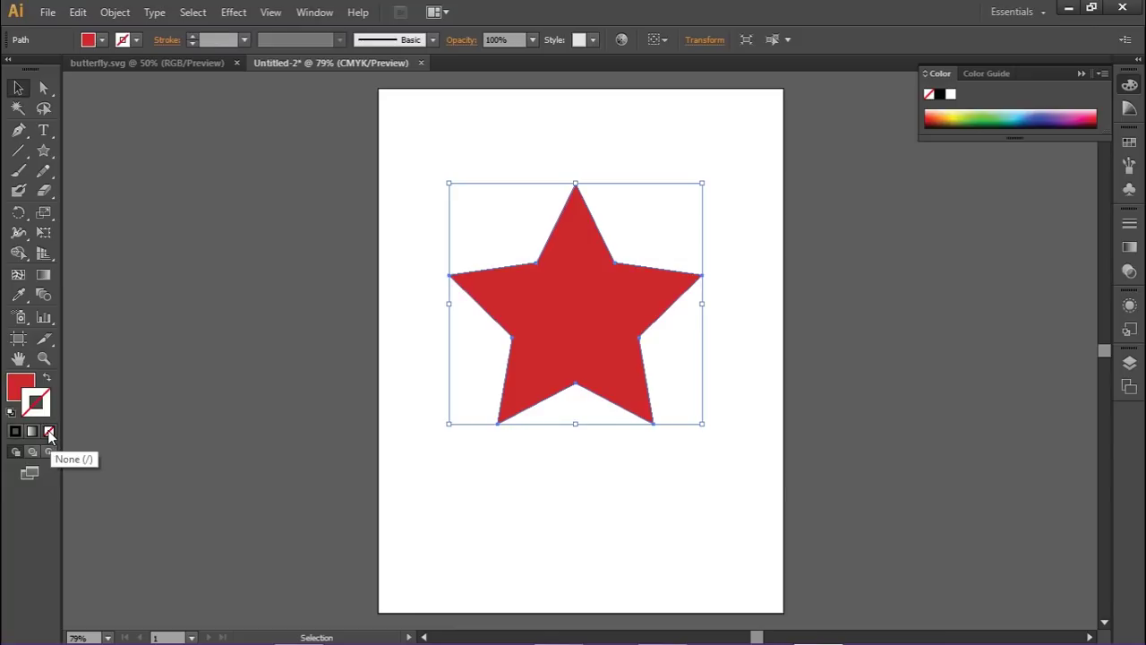
{"action": "left_click", "coordinate": [20, 385]}
{"action": "left_click", "coordinate": [601, 495]}
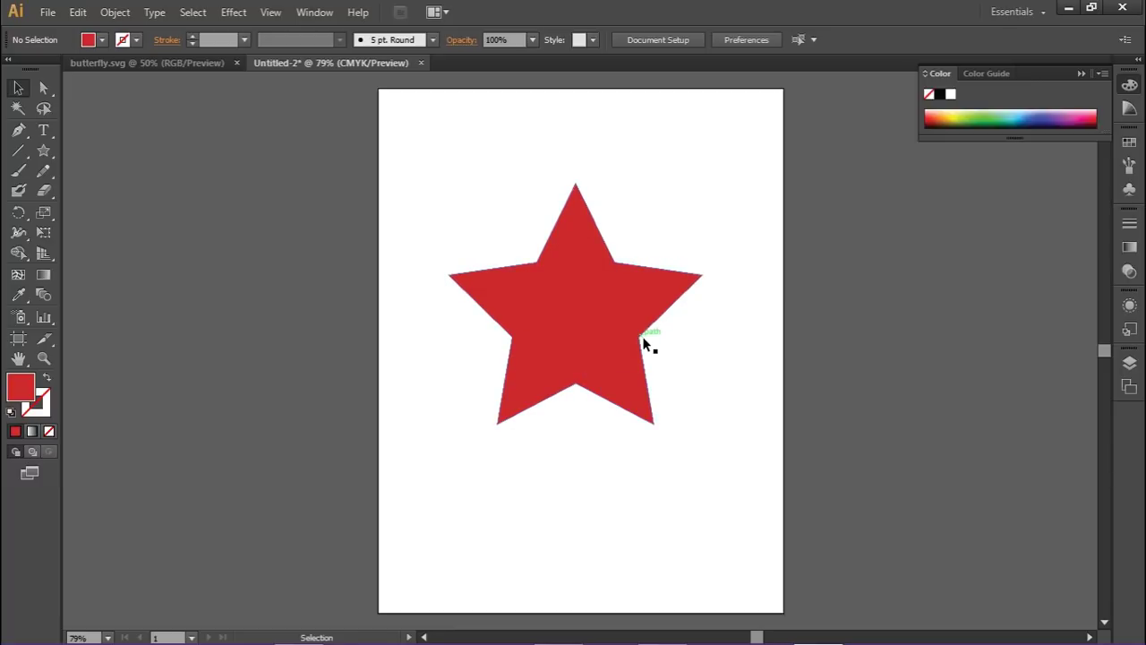
{"action": "left_click_drag", "start_coordinate": [592, 349], "coordinate": [591, 379]}
{"action": "left_click", "coordinate": [604, 555]}
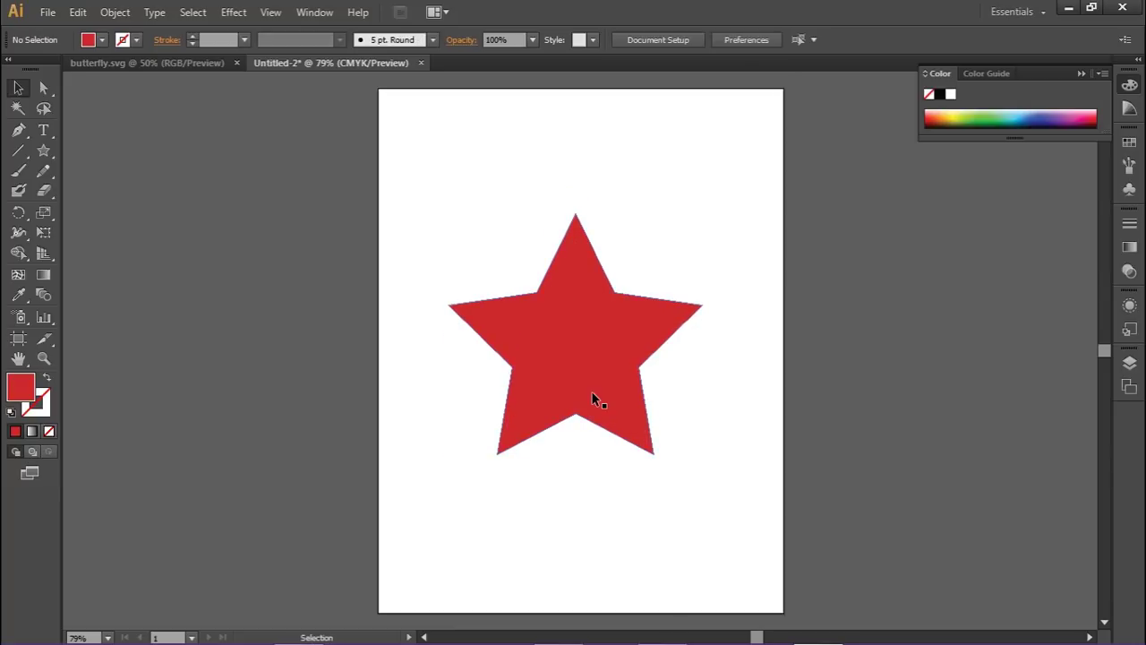
Save the red star drawing as an SVG file named star.svg, accepting the default SVG options
{"action": "left_click", "coordinate": [47, 12]}
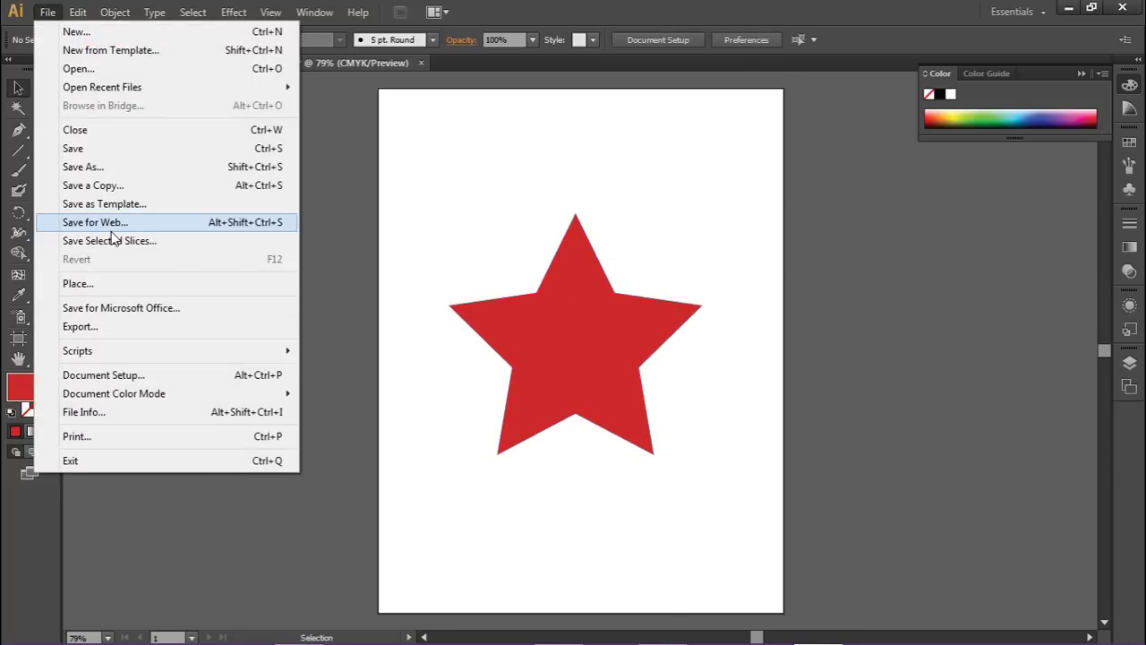
{"action": "left_click", "coordinate": [110, 167]}
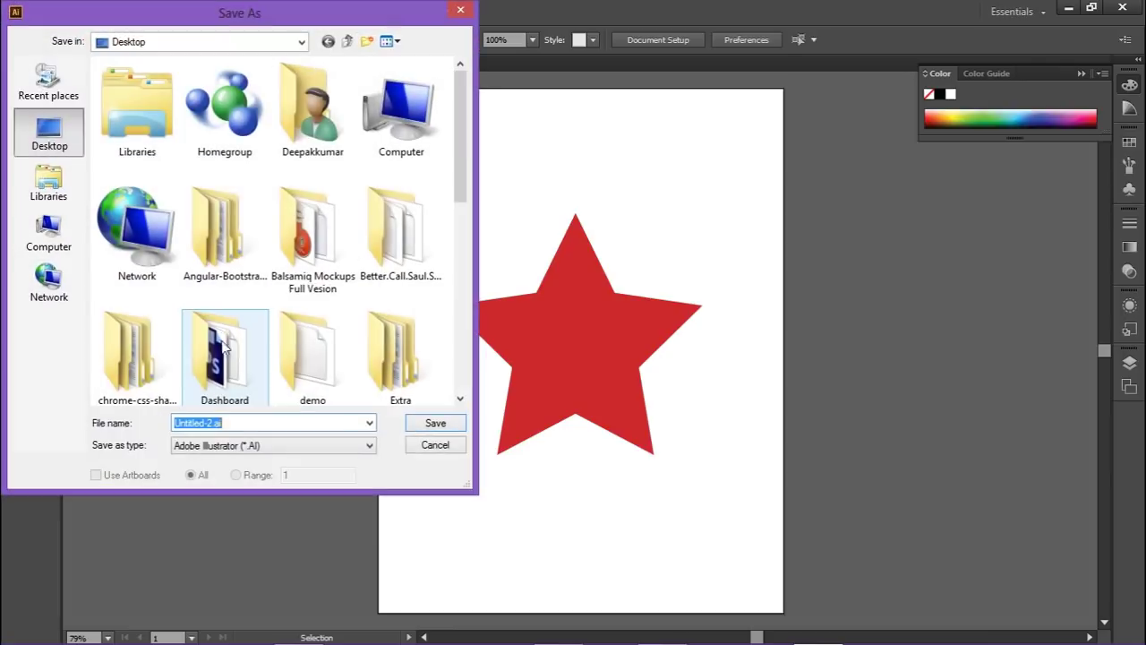
{"action": "left_click", "coordinate": [222, 445]}
{"action": "left_click", "coordinate": [211, 520]}
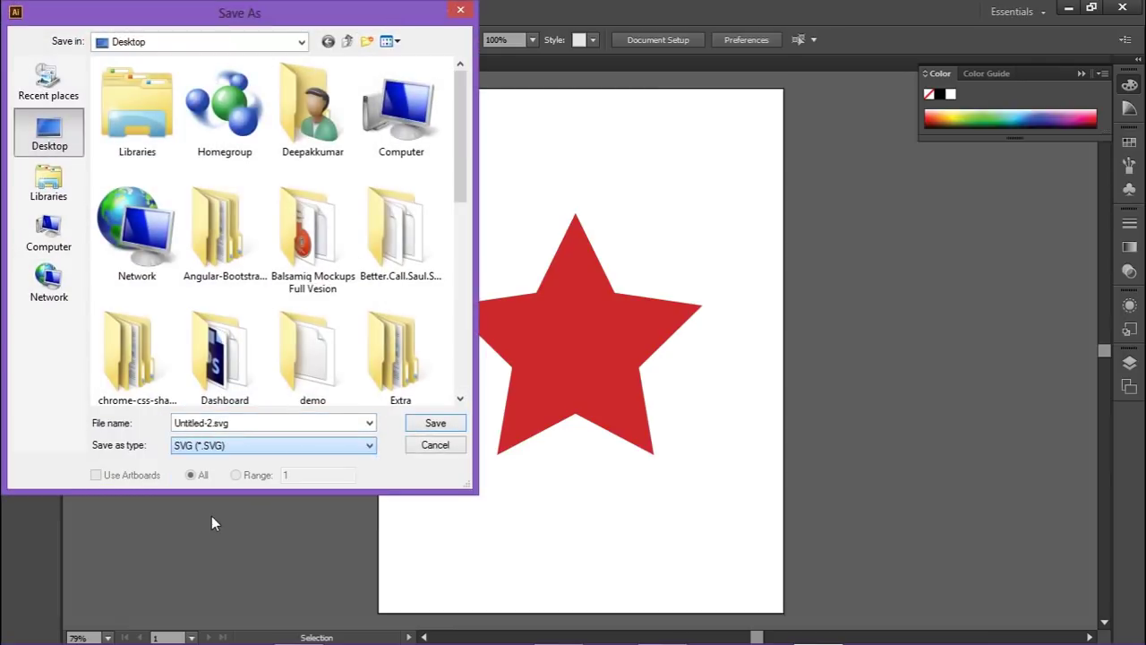
{"action": "left_click", "coordinate": [207, 423]}
{"action": "left_click", "coordinate": [215, 423]}
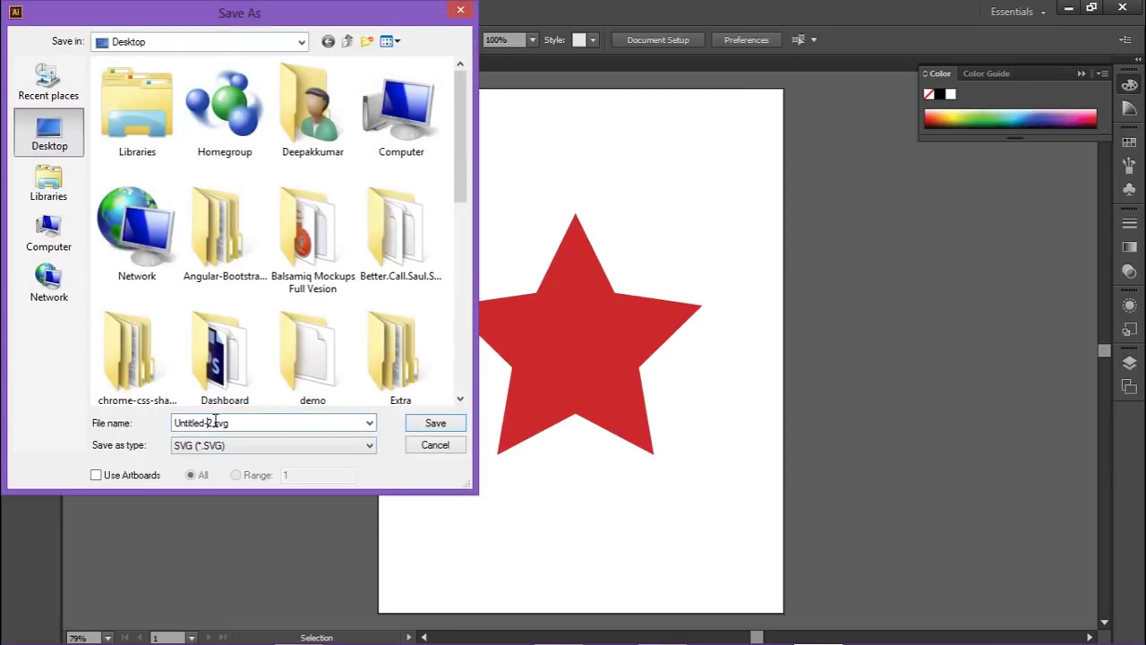
{"action": "left_click_drag", "start_coordinate": [214, 423], "coordinate": [171, 423]}
{"action": "type", "text": "star"}
{"action": "left_click", "coordinate": [439, 426]}
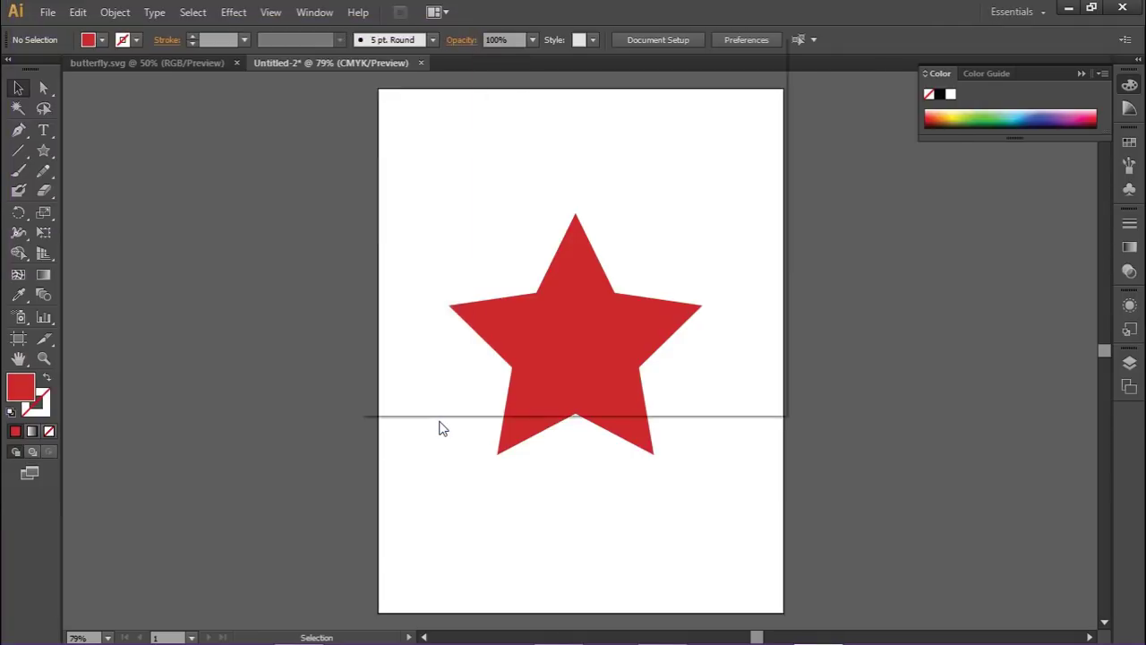
{"action": "left_click", "coordinate": [630, 383]}
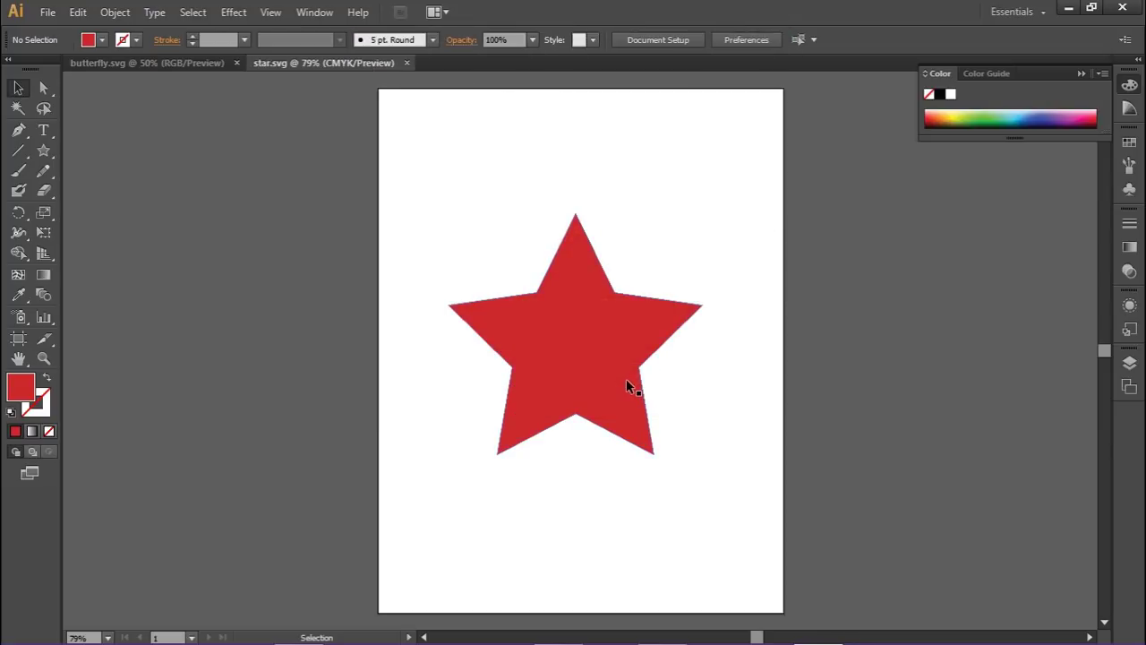
Drag star.svg from the desktop into Chrome to open it in a new tab beside butterfly.svg
{"action": "key", "text": "super+d"}
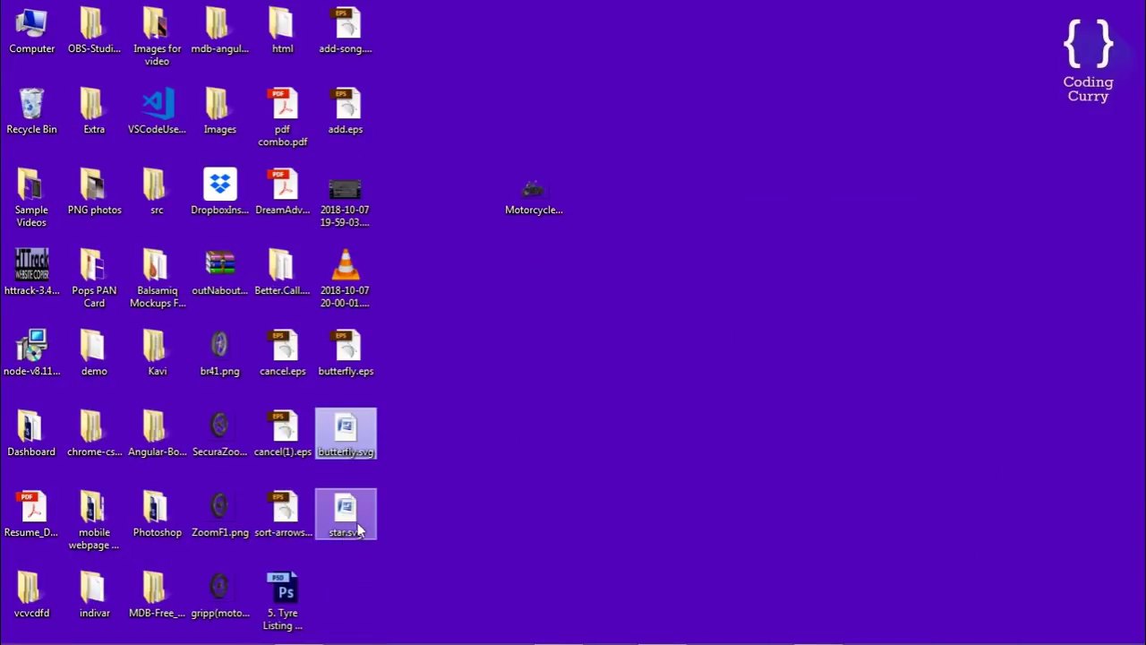
{"action": "left_click", "coordinate": [358, 529]}
{"action": "left_click_drag", "start_coordinate": [367, 537], "coordinate": [600, 639]}
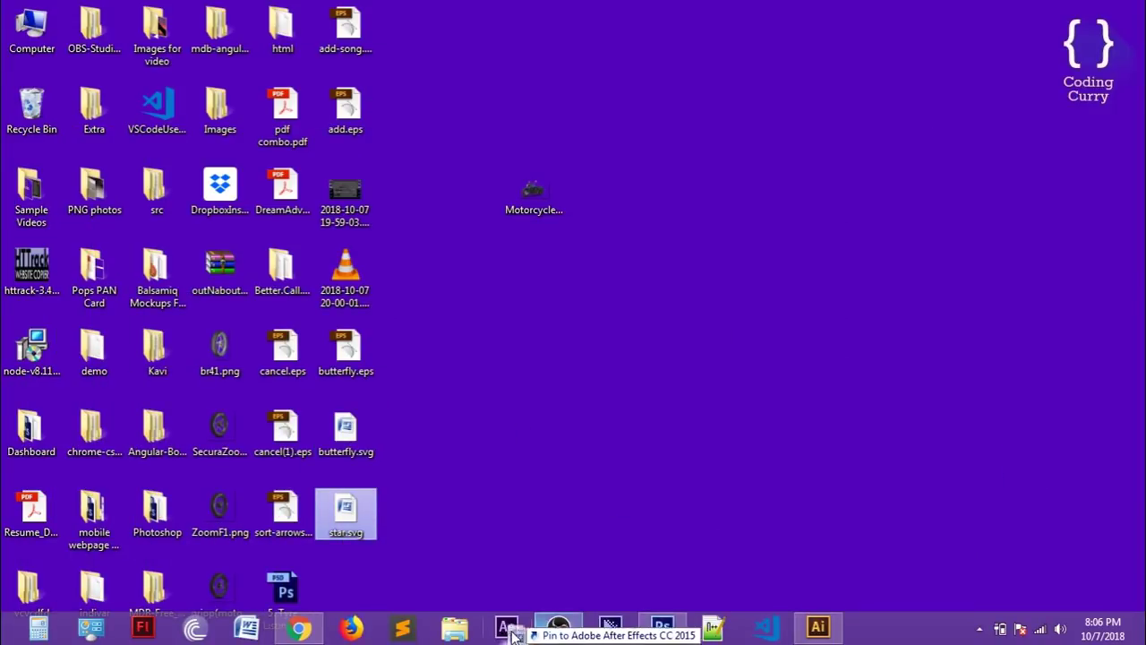
{"action": "mouse_move", "coordinate": [600, 640]}
{"action": "left_mouse_down"}
{"action": "mouse_move", "coordinate": [476, 598]}
{"action": "mouse_move", "coordinate": [463, 547]}
{"action": "mouse_move", "coordinate": [439, 538]}
{"action": "mouse_move", "coordinate": [396, 607]}
{"action": "mouse_move", "coordinate": [303, 629]}
{"action": "mouse_move", "coordinate": [379, 7]}
{"action": "left_mouse_up"}
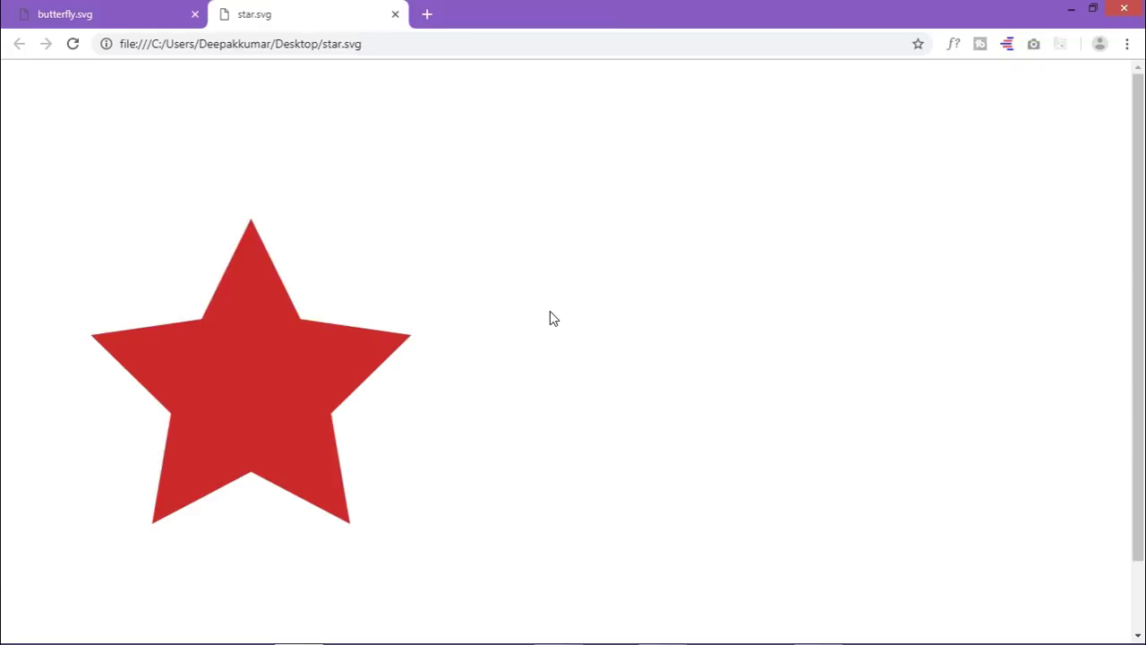
Zoom the star.svg page to 200% to show the solid red star enlarged
{"action": "key", "text": "ctrl+plus"}
{"action": "key", "text": "ctrl+plus"}
{"action": "key", "text": "ctrl+plus"}
{"action": "key", "text": "ctrl+plus"}
{"action": "key", "text": "ctrl+plus"}
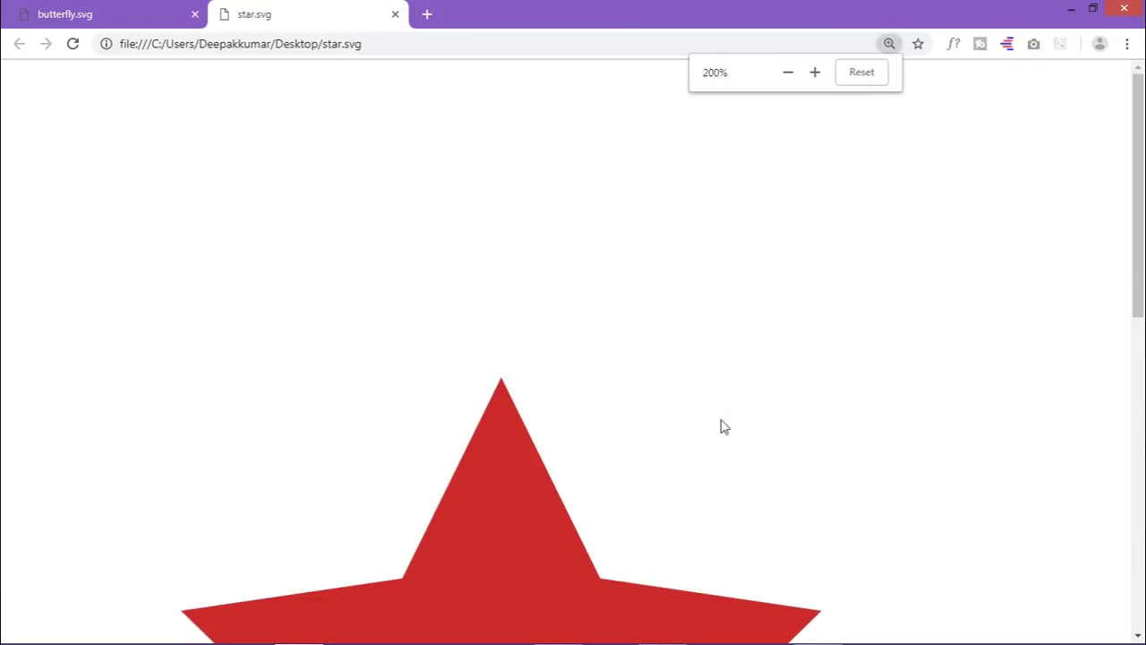
{"action": "scroll", "coordinate": [899, 427], "scroll_direction": "down", "scroll_amount": 3}
{"action": "scroll", "coordinate": [899, 427], "scroll_direction": "down", "scroll_amount": 4}
{"action": "scroll", "coordinate": [670, 448], "scroll_direction": "up", "scroll_amount": 4}
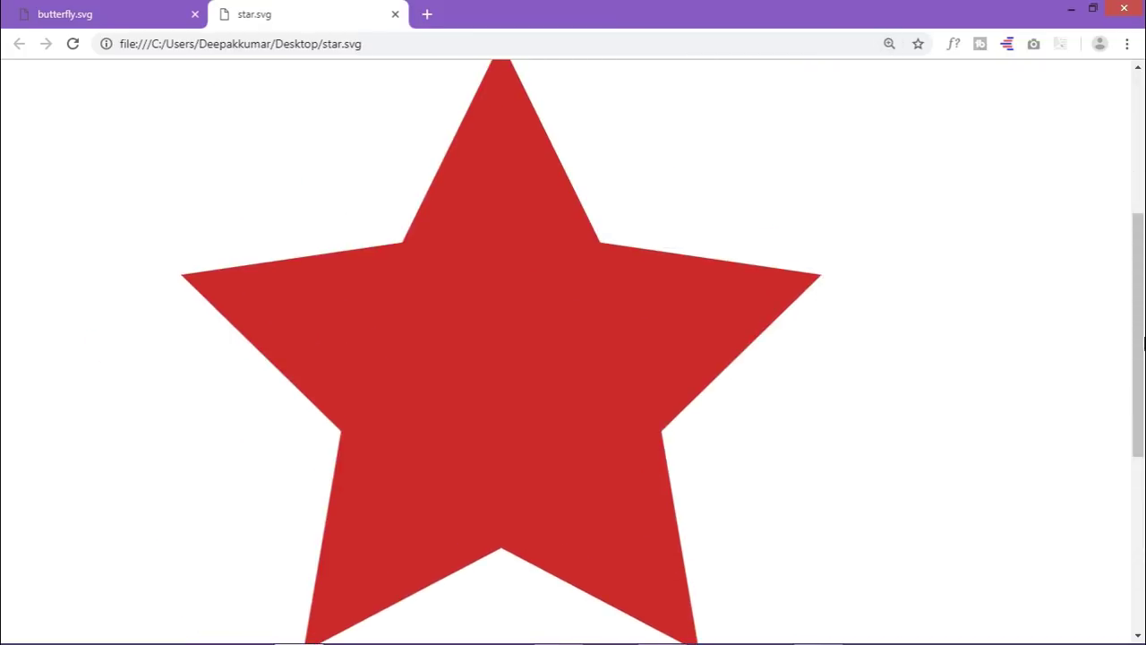
{"action": "left_click", "coordinate": [84, 16]}
{"action": "left_click", "coordinate": [304, 12]}
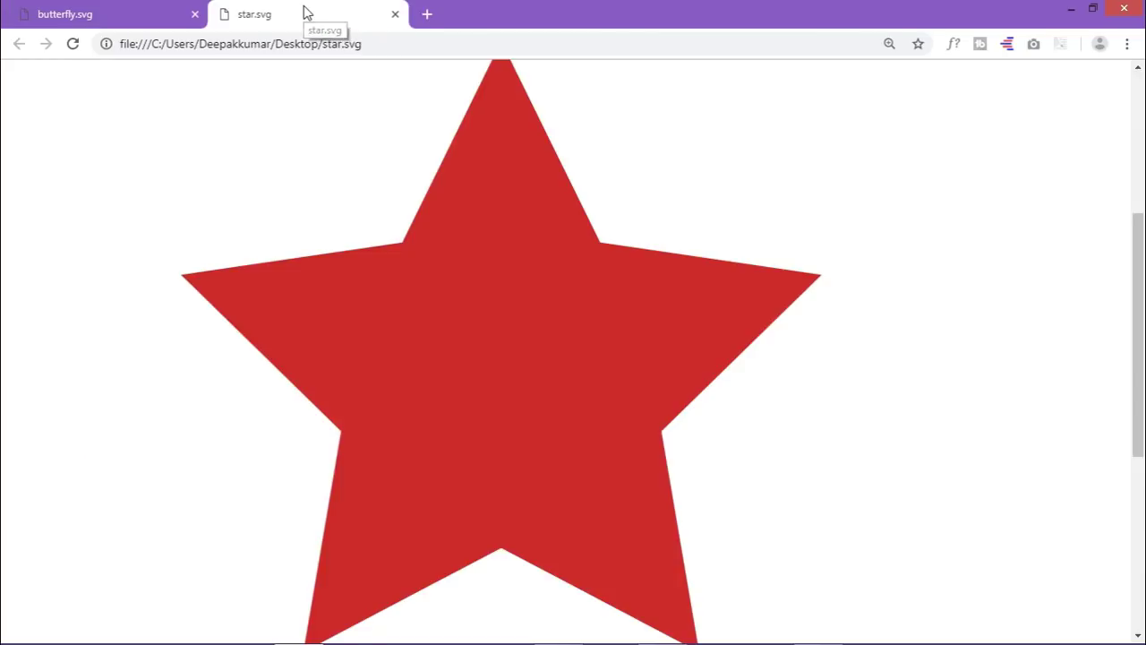
{"action": "left_click", "coordinate": [84, 14]}
{"action": "key", "text": "ctrl+plus"}
{"action": "key", "text": "ctrl+plus"}
{"action": "key", "text": "ctrl+plus"}
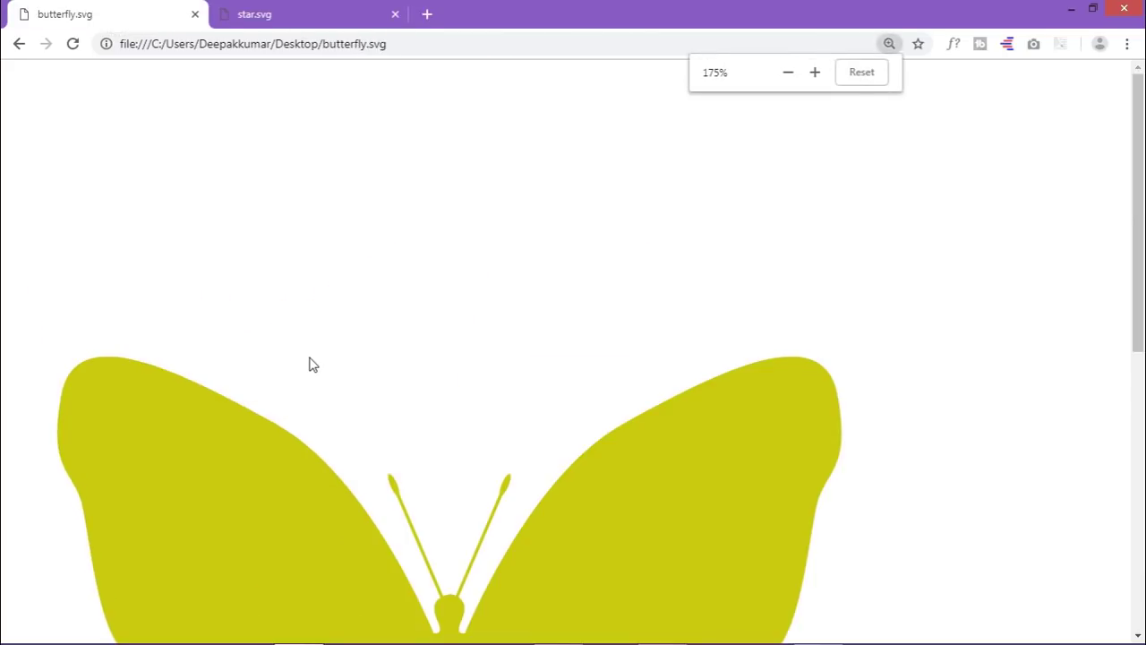
{"action": "left_click_drag", "start_coordinate": [1139, 284], "coordinate": [1143, 436]}
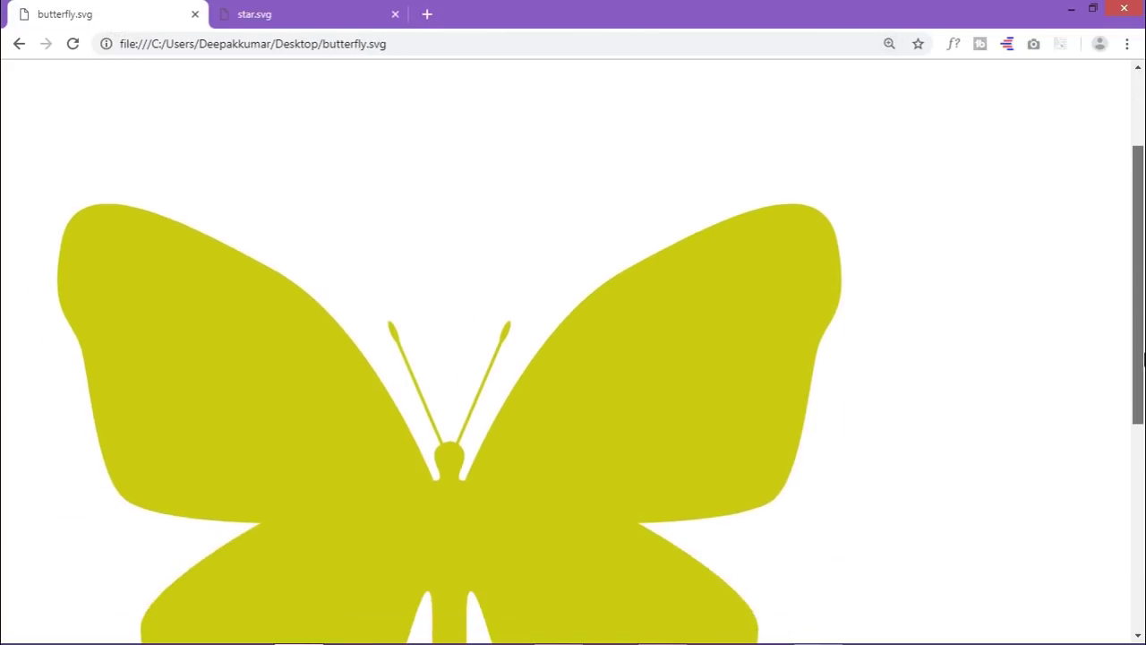
{"action": "left_click", "coordinate": [294, 18]}
{"action": "left_click", "coordinate": [107, 16]}
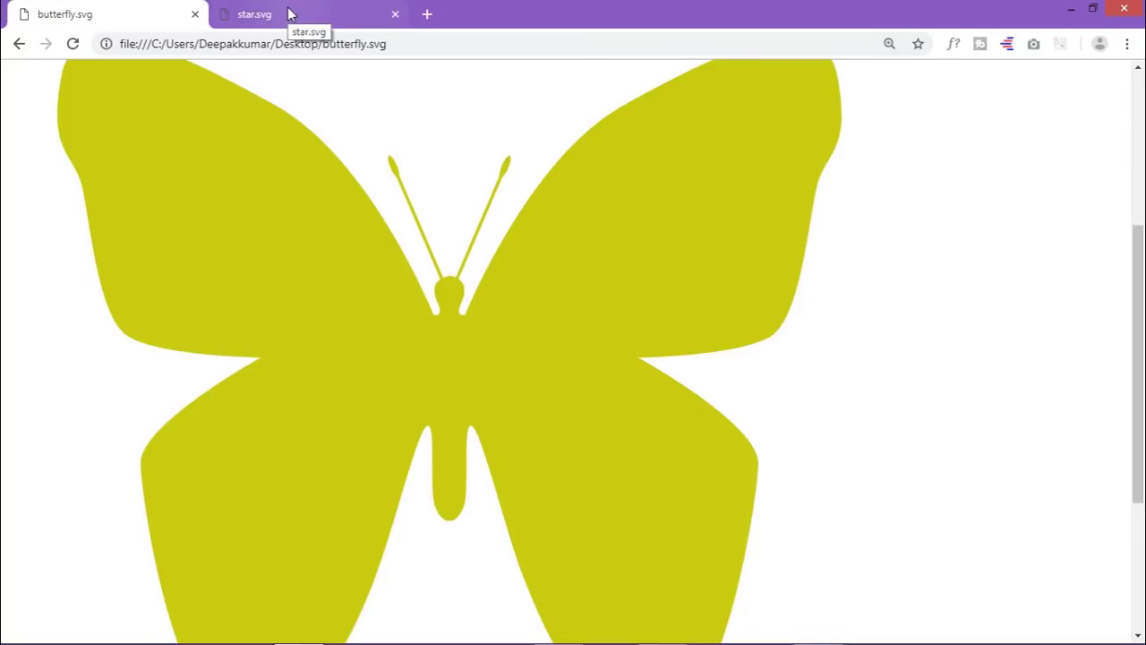
{"action": "left_click", "coordinate": [289, 14]}
{"action": "scroll", "coordinate": [328, 188], "scroll_direction": "up", "scroll_amount": 2}
{"action": "left_click", "coordinate": [120, 7]}
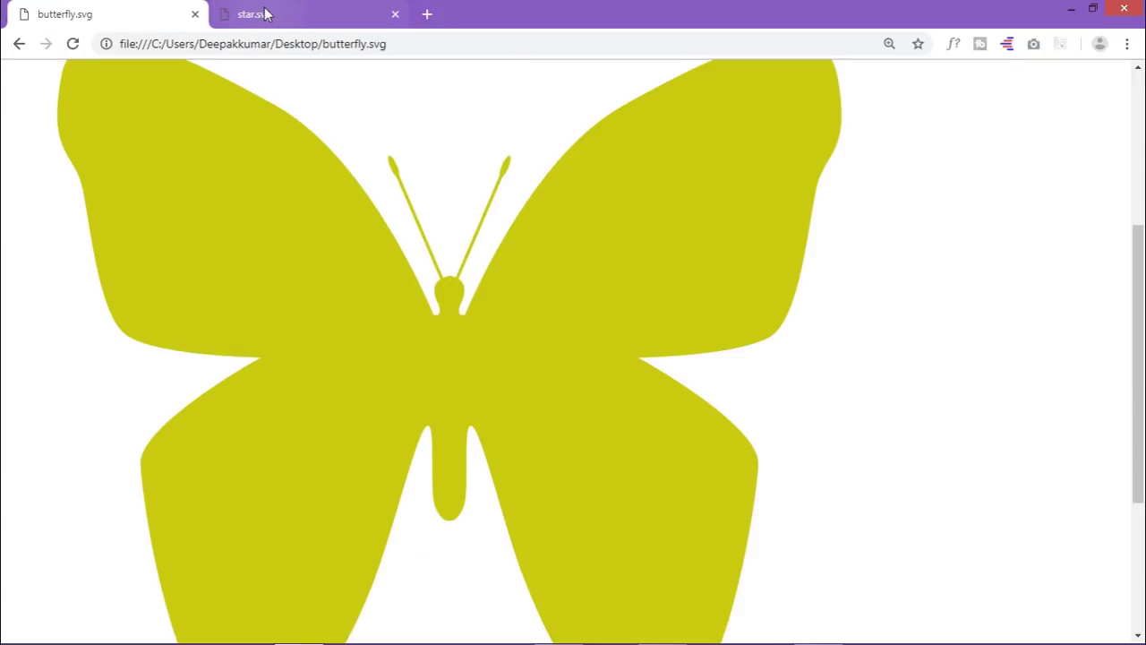
{"action": "left_click", "coordinate": [263, 13]}
{"action": "scroll", "coordinate": [416, 244], "scroll_direction": "down", "scroll_amount": 2}
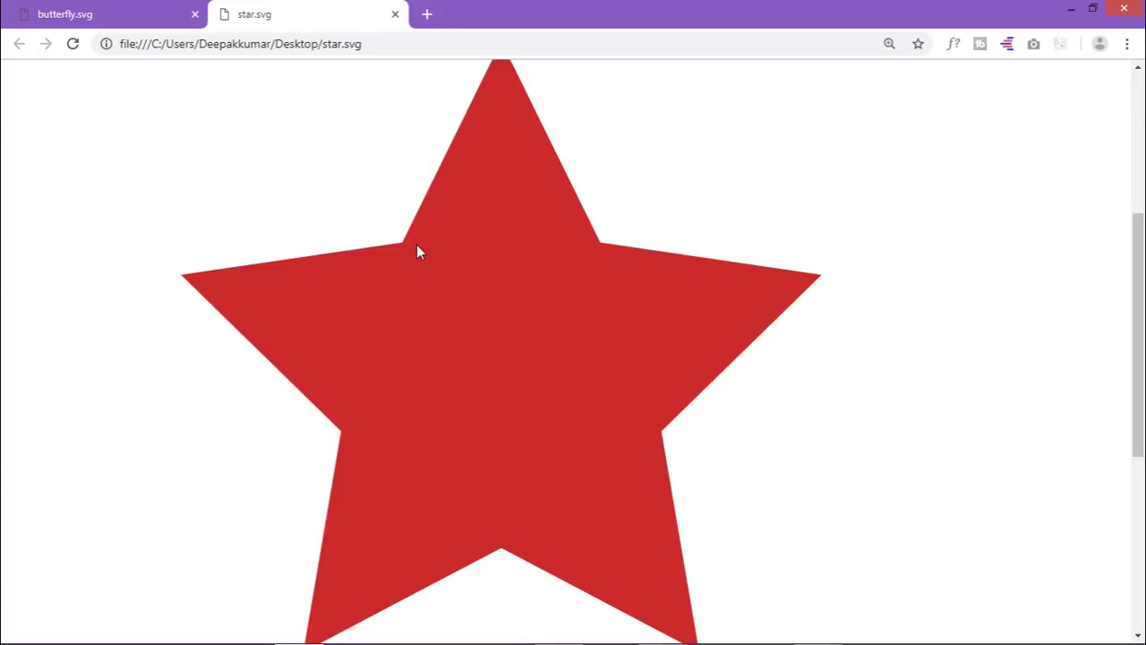
{"action": "left_click", "coordinate": [135, 8]}
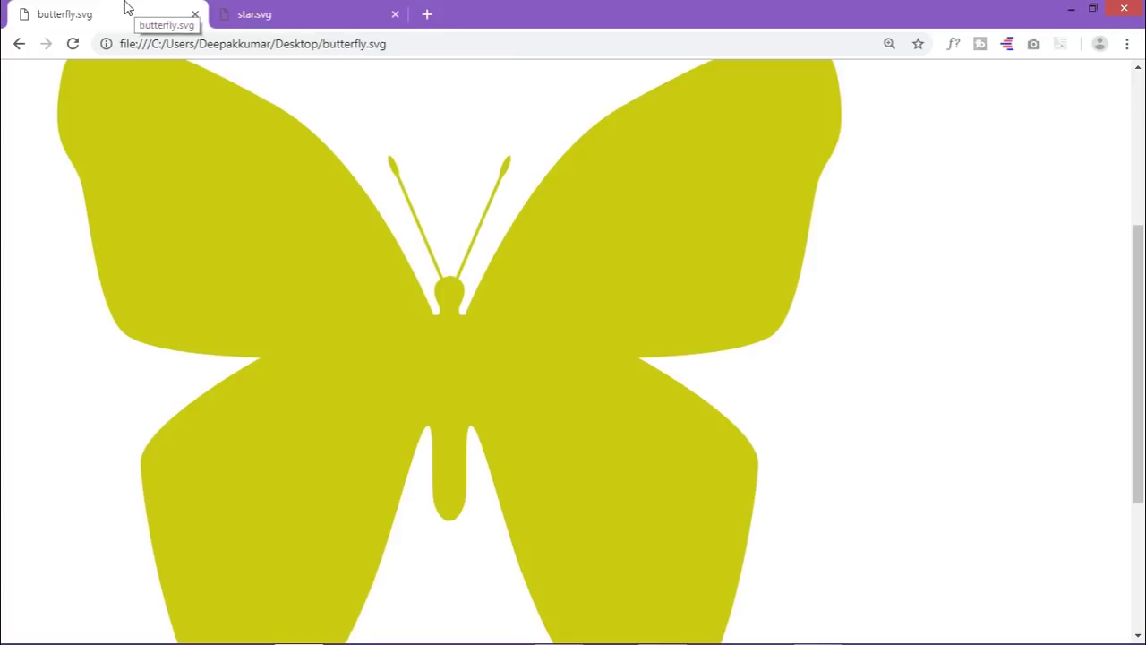
{"action": "left_click", "coordinate": [280, 9]}
{"action": "left_click", "coordinate": [179, 12]}
{"action": "left_click", "coordinate": [259, 8]}
{"action": "left_click", "coordinate": [179, 12]}
{"action": "left_click", "coordinate": [247, 7]}
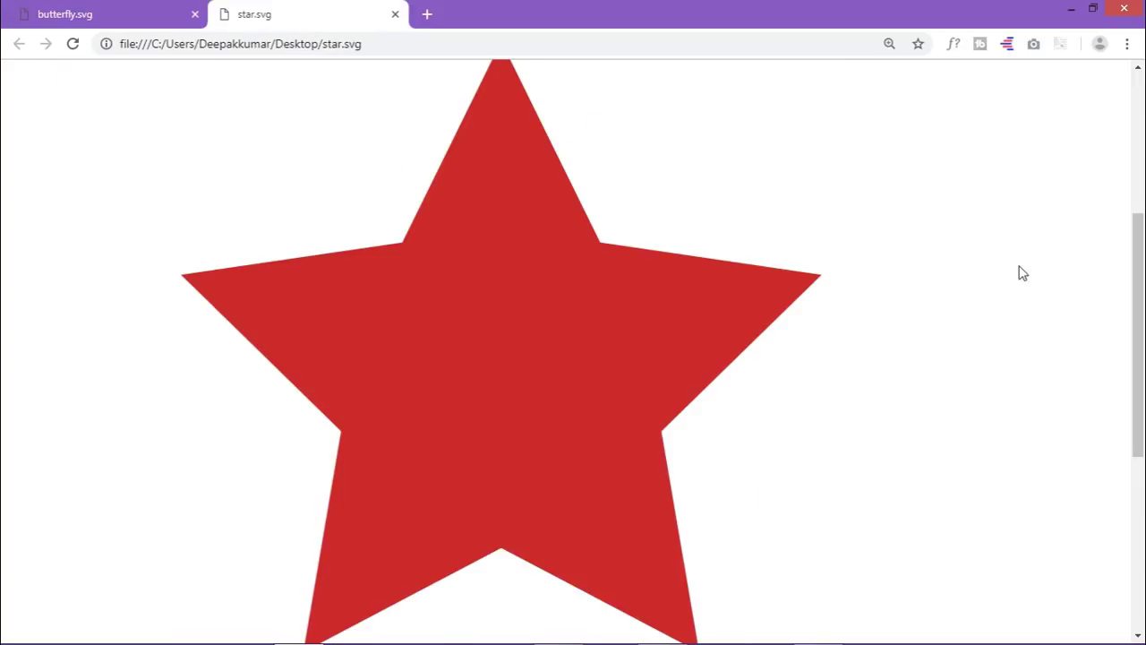
{"action": "scroll", "coordinate": [1053, 298], "scroll_direction": "up", "scroll_amount": 3}
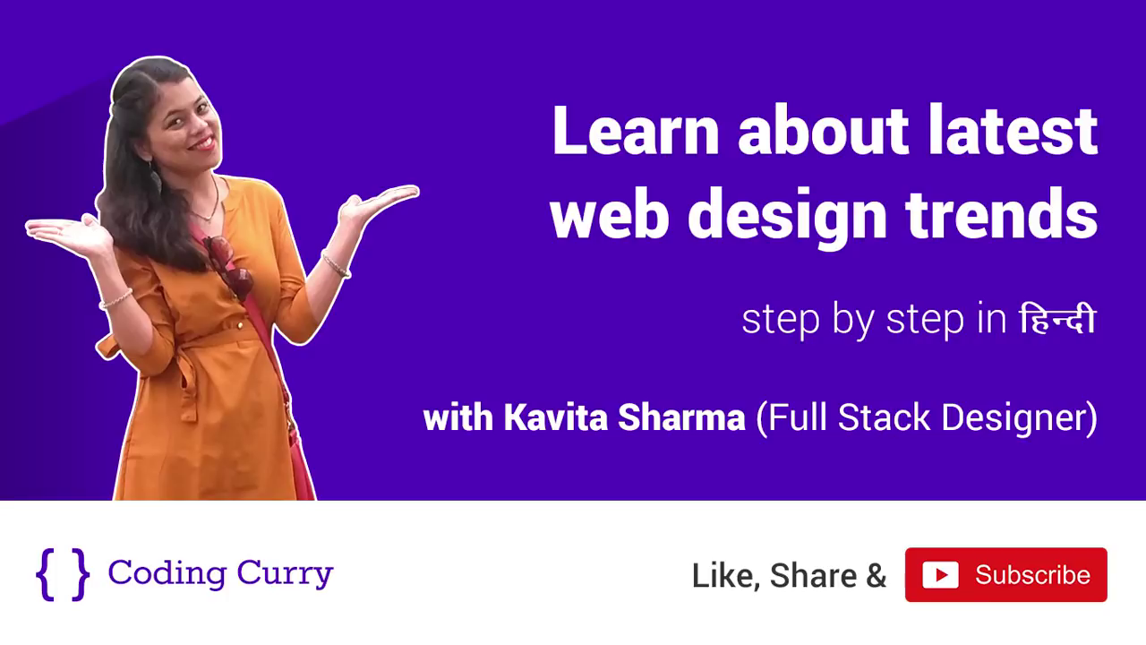